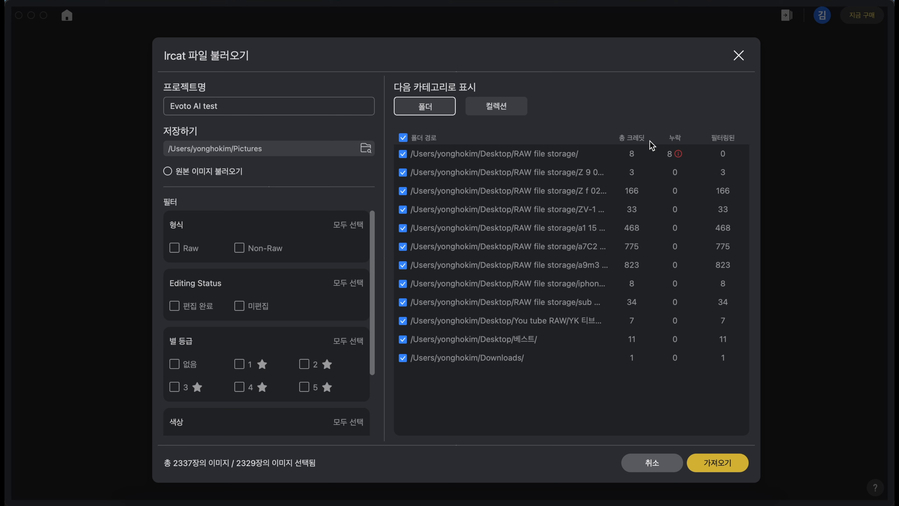
Step: Exclude the top-level RAW file storage folder with missing photos and import the remaining catalogue folders into the Evoto AI test project
{"action": "mouse_move", "coordinate": [667, 154]}
{"action": "left_click", "coordinate": [403, 155]}
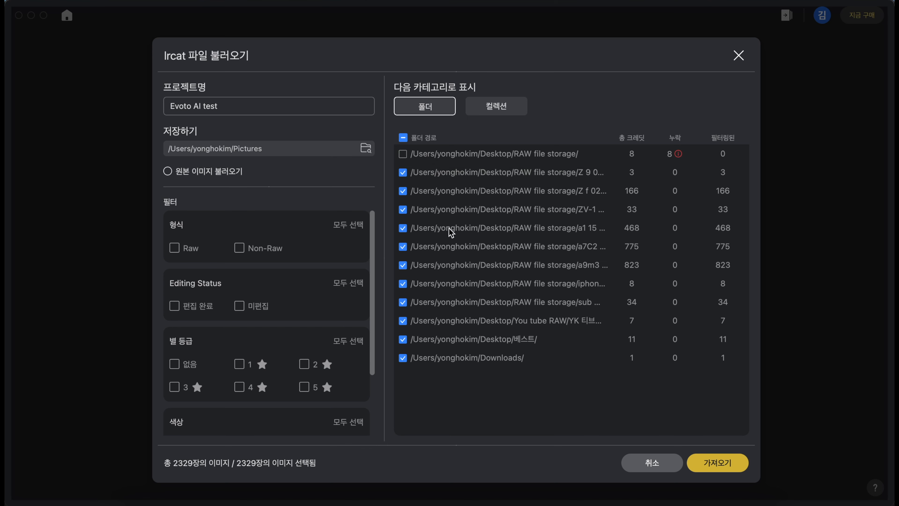
{"action": "left_click", "coordinate": [703, 463]}
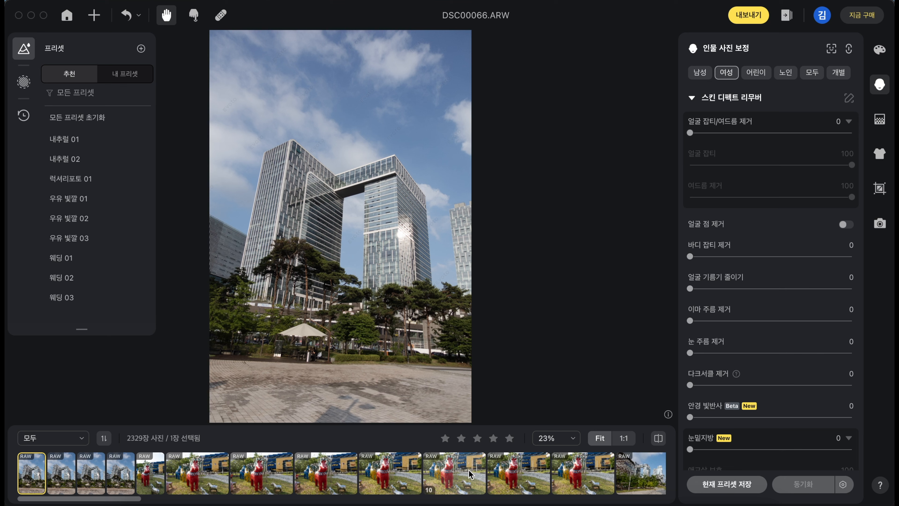
Step: Browse the imported photos and open DSC_0651.NEF, the portrait of the child in a blue cap
{"action": "scroll", "coordinate": [469, 474], "scroll_direction": "right", "scroll_amount": 10}
{"action": "scroll", "coordinate": [469, 474], "scroll_direction": "left", "scroll_amount": 10}
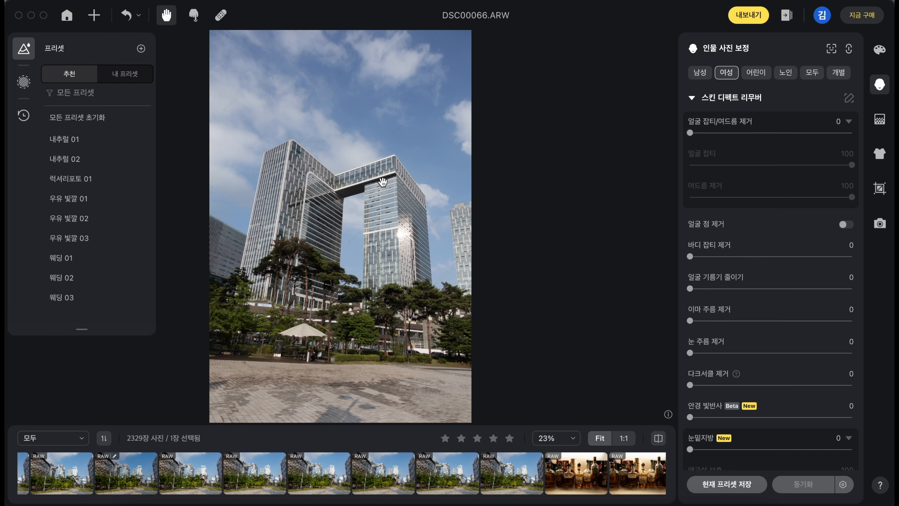
{"action": "scroll", "coordinate": [435, 479], "scroll_direction": "right", "scroll_amount": 10}
{"action": "scroll", "coordinate": [421, 481], "scroll_direction": "right", "scroll_amount": 10}
{"action": "scroll", "coordinate": [421, 480], "scroll_direction": "right", "scroll_amount": 10}
{"action": "scroll", "coordinate": [421, 480], "scroll_direction": "right", "scroll_amount": 10}
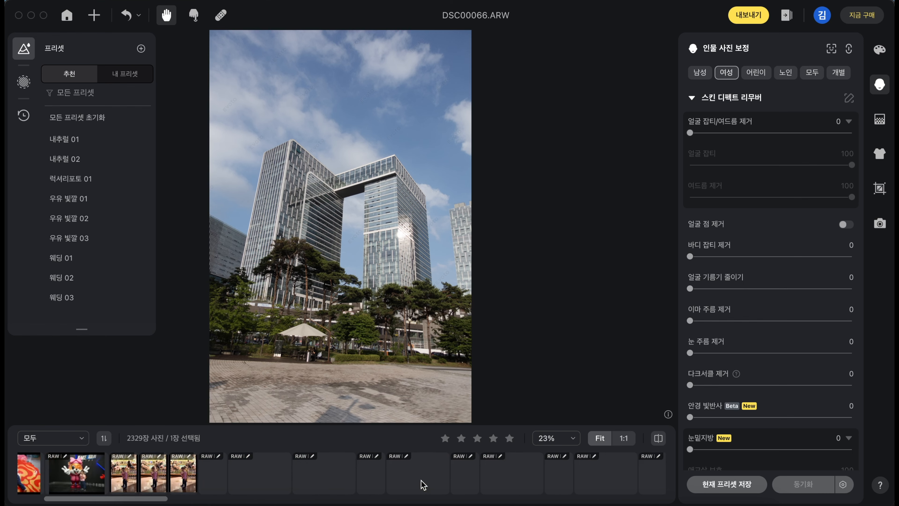
{"action": "scroll", "coordinate": [421, 480], "scroll_direction": "right", "scroll_amount": 3}
{"action": "scroll", "coordinate": [423, 486], "scroll_direction": "right", "scroll_amount": 10}
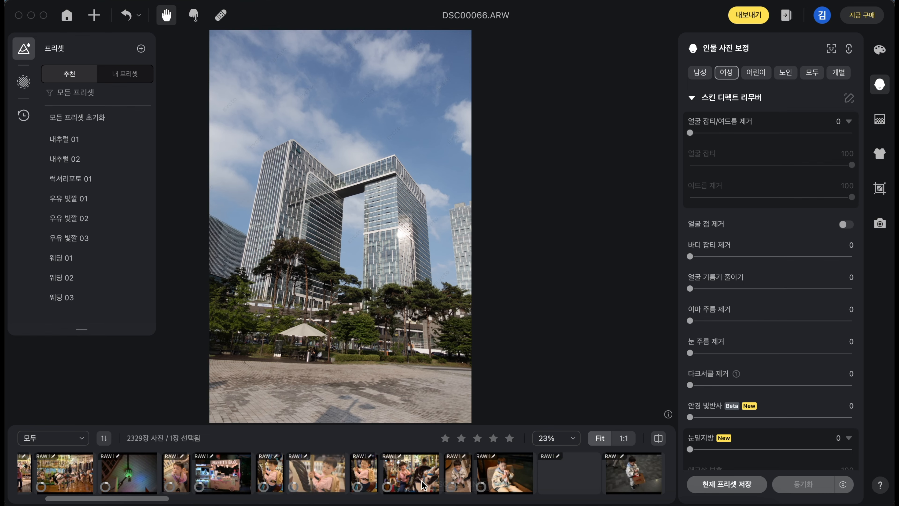
{"action": "scroll", "coordinate": [423, 486], "scroll_direction": "left", "scroll_amount": 5}
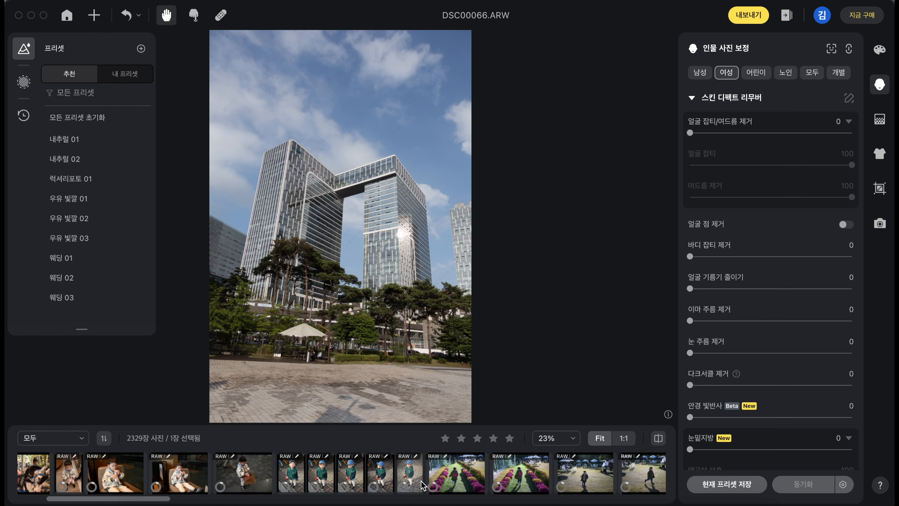
{"action": "left_click", "coordinate": [351, 475]}
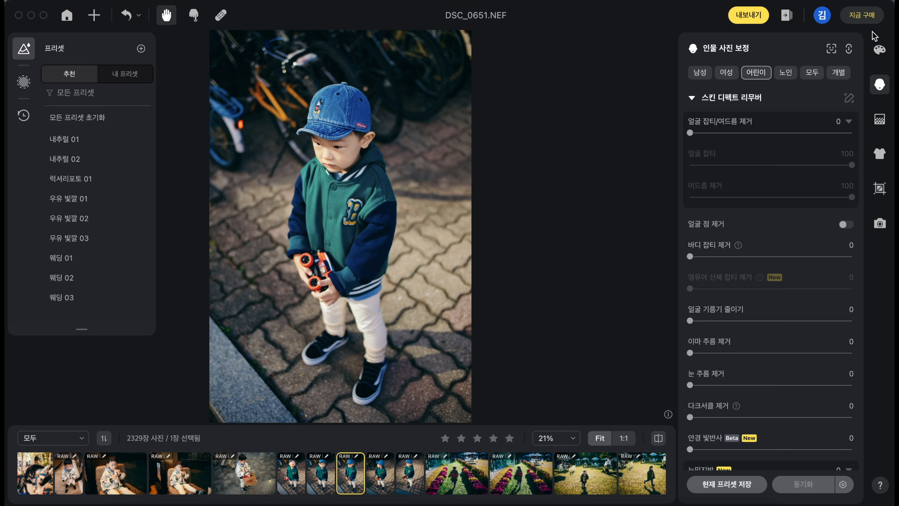
Step: Show the colour adjustments of the child's photo and review its white balance and tone values
{"action": "left_click", "coordinate": [874, 54]}
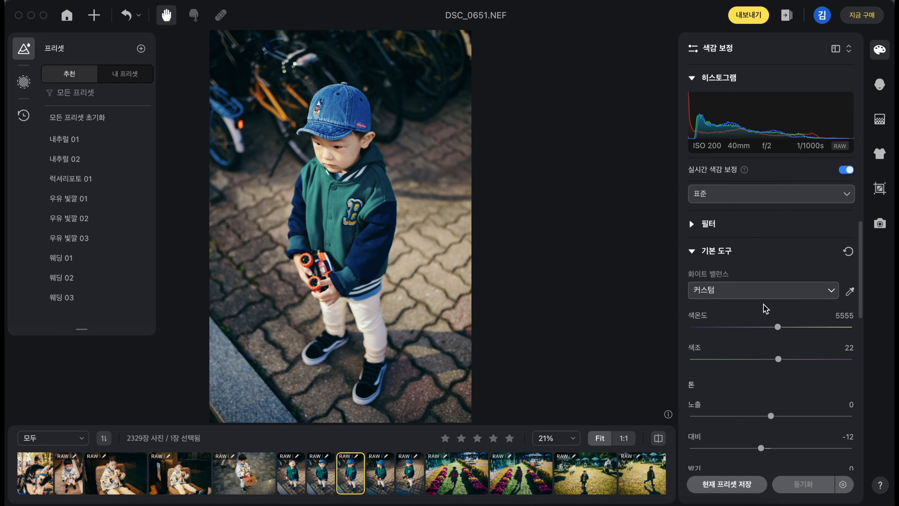
{"action": "scroll", "coordinate": [772, 290], "scroll_direction": "down", "scroll_amount": 3}
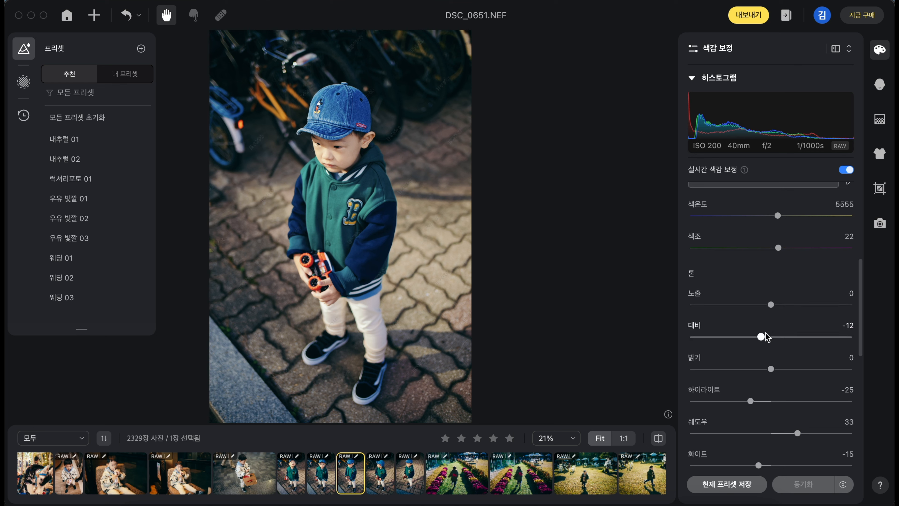
{"action": "scroll", "coordinate": [761, 342], "scroll_direction": "down", "scroll_amount": 3}
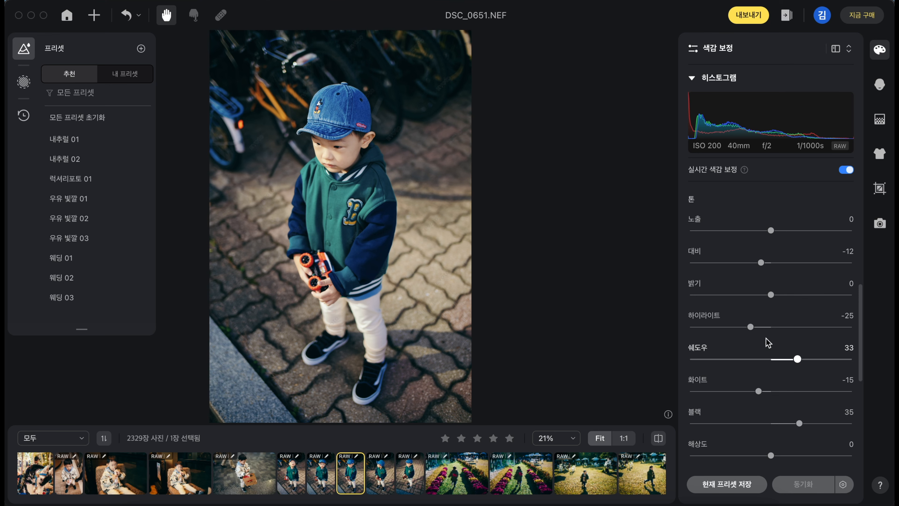
Step: Find the poolside family photo DSC00518.ARW among the imported images and open it
{"action": "scroll", "coordinate": [599, 463], "scroll_direction": "right", "scroll_amount": 20}
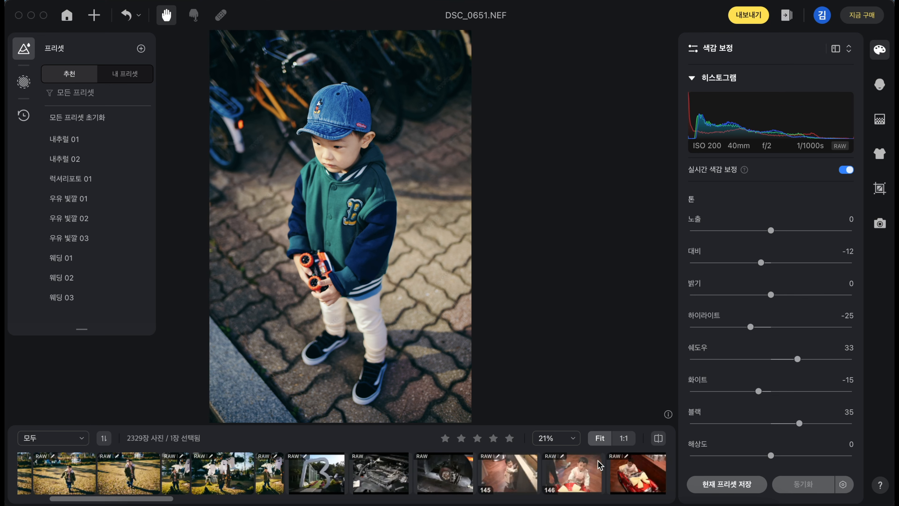
{"action": "scroll", "coordinate": [552, 474], "scroll_direction": "right", "scroll_amount": 15}
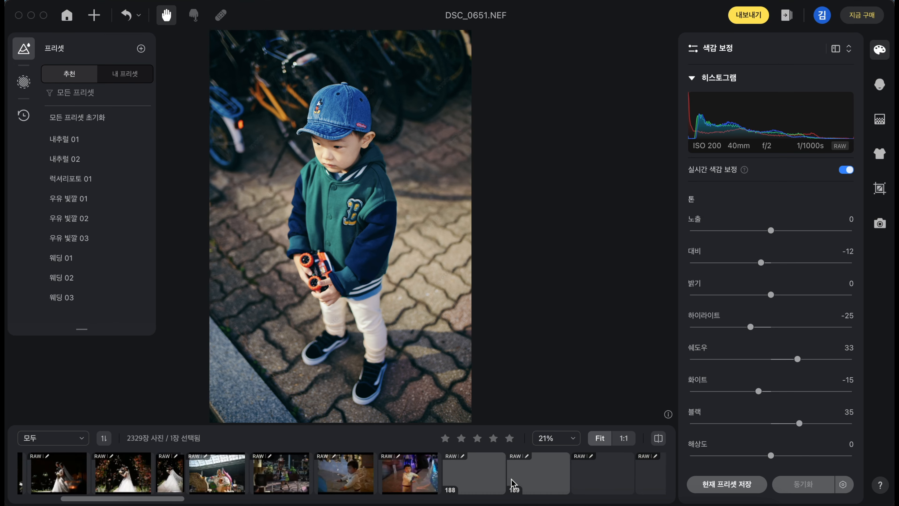
{"action": "scroll", "coordinate": [507, 487], "scroll_direction": "right", "scroll_amount": 15}
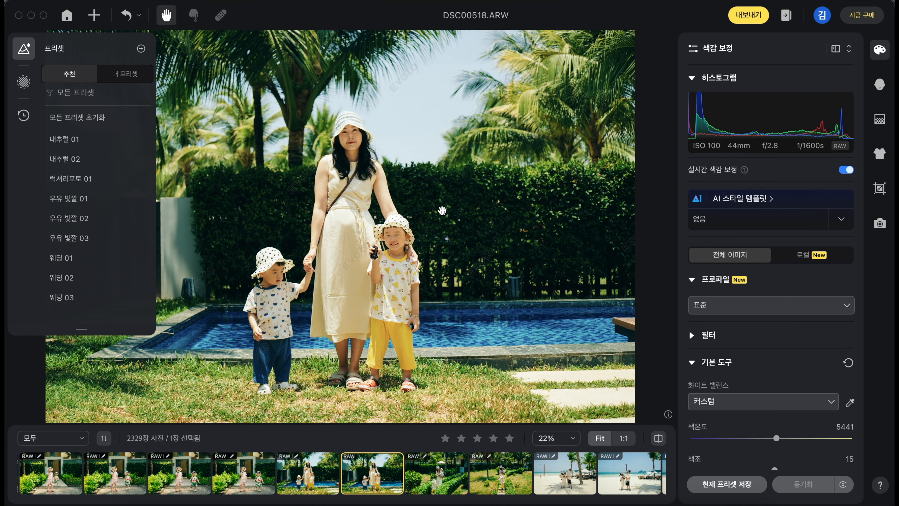
Step: Compare the family photo's white balance and tone values with those of the same image in Lightroom Classic
{"action": "scroll", "coordinate": [762, 356], "scroll_direction": "down", "scroll_amount": 5}
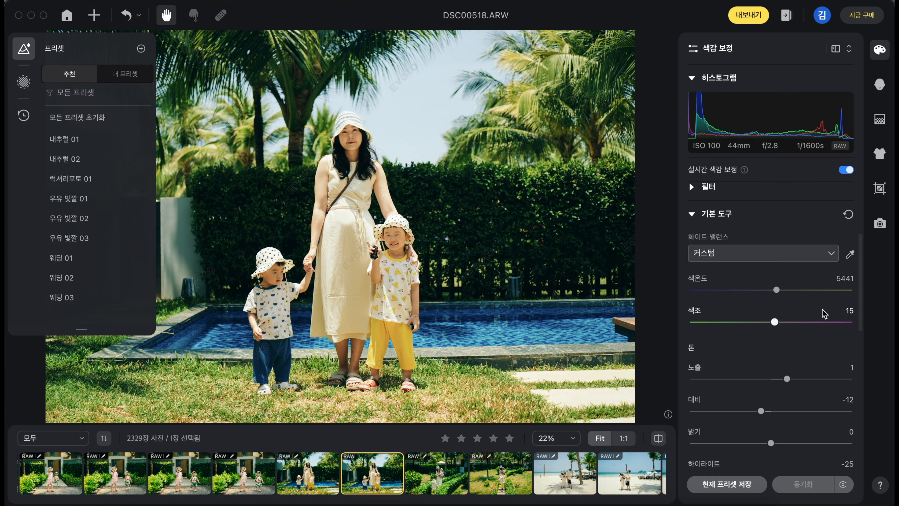
{"action": "scroll", "coordinate": [814, 310], "scroll_direction": "down", "scroll_amount": 3}
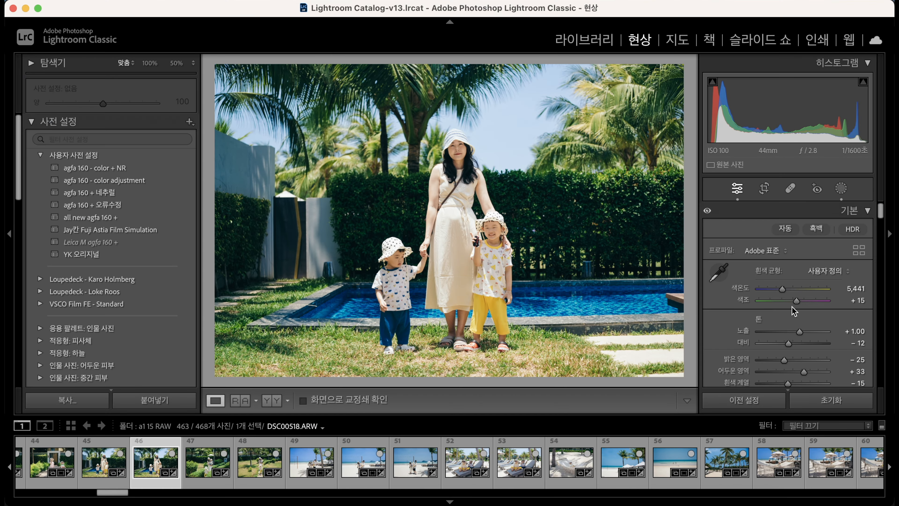
{"action": "scroll", "coordinate": [792, 306], "scroll_direction": "down", "scroll_amount": 1}
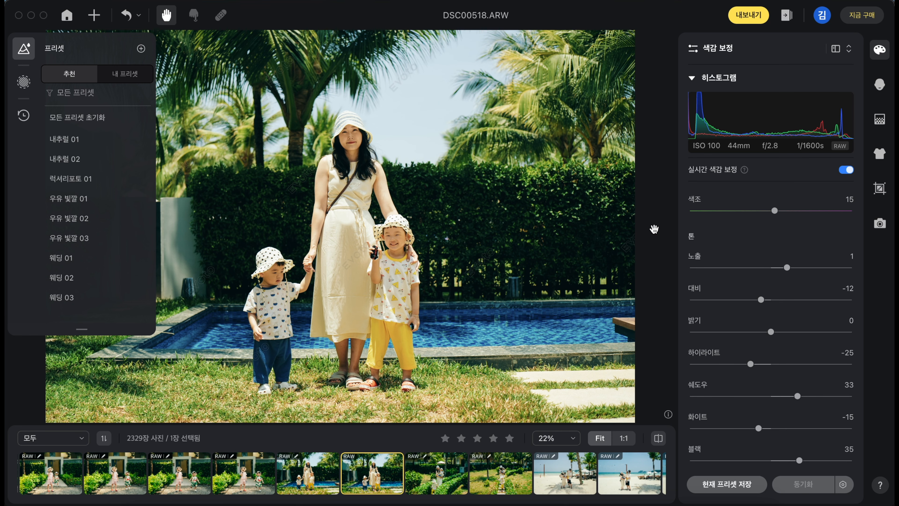
Step: Check which colour profiles are available for the family photo, then collapse the profile section
{"action": "scroll", "coordinate": [705, 249], "scroll_direction": "up", "scroll_amount": 6}
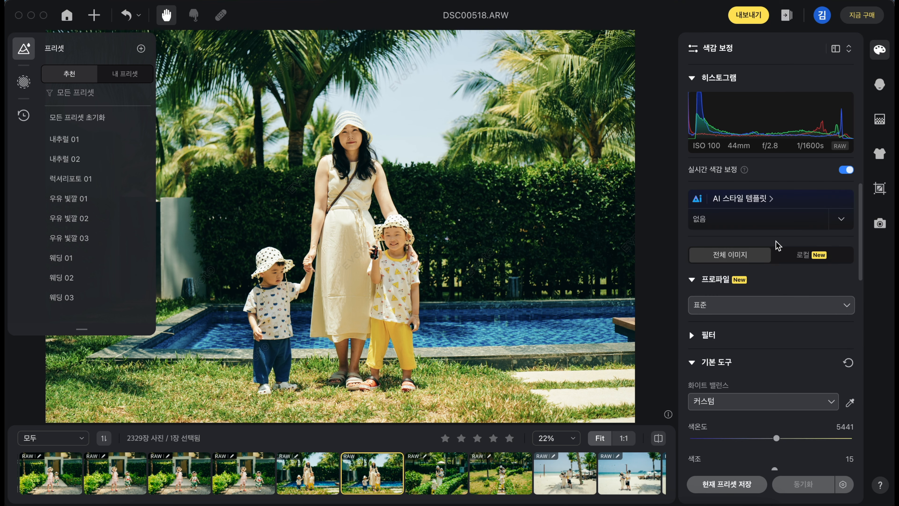
{"action": "left_click", "coordinate": [729, 307]}
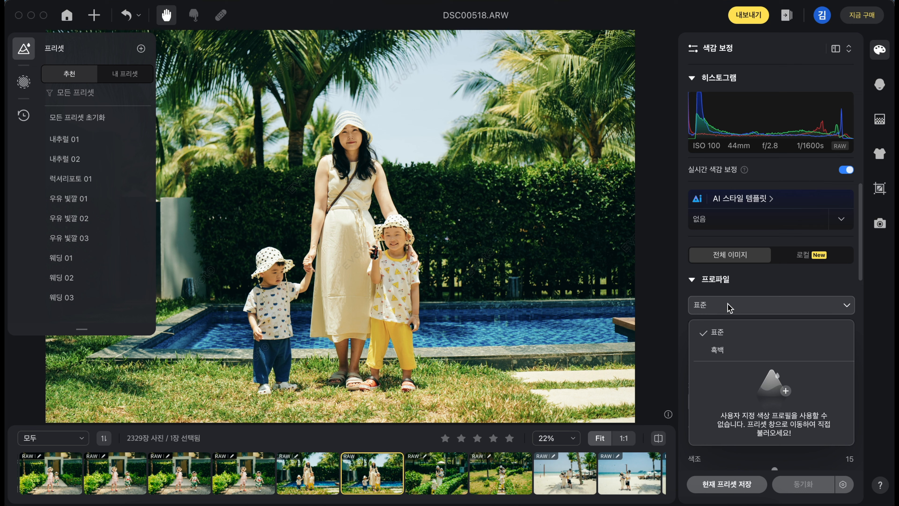
{"action": "left_click", "coordinate": [765, 287]}
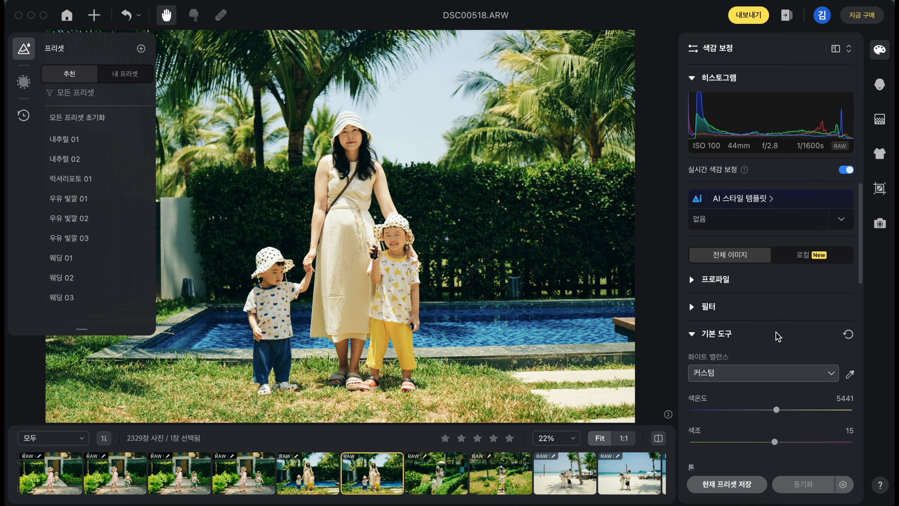
Step: Set the family photo's colour temperature to 4827 and its tint to 29
{"action": "scroll", "coordinate": [776, 348], "scroll_direction": "down", "scroll_amount": 3}
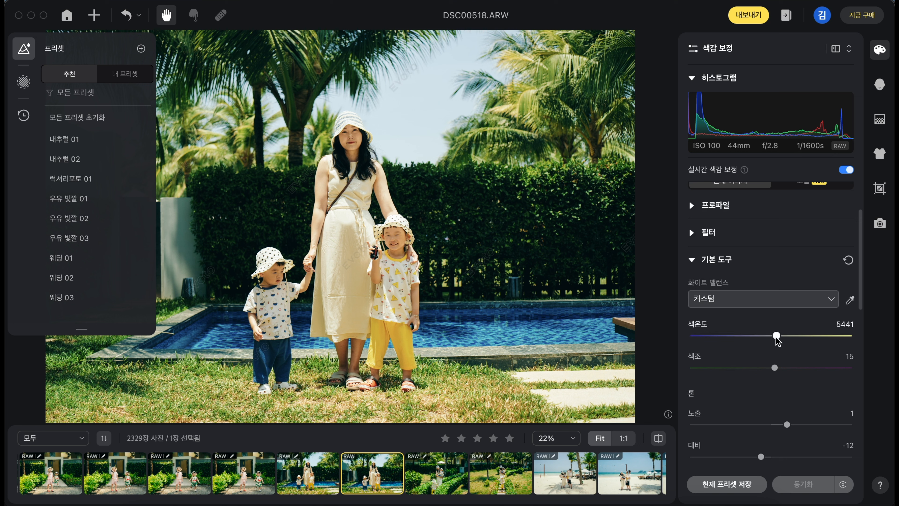
{"action": "left_click_drag", "start_coordinate": [774, 368], "coordinate": [780, 367]}
{"action": "left_click_drag", "start_coordinate": [776, 337], "coordinate": [769, 342]}
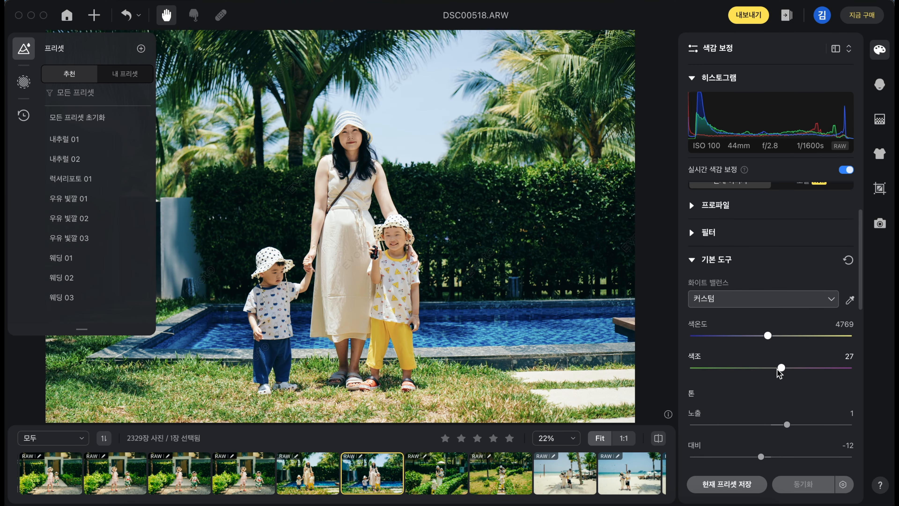
{"action": "left_click_drag", "start_coordinate": [780, 368], "coordinate": [782, 369]}
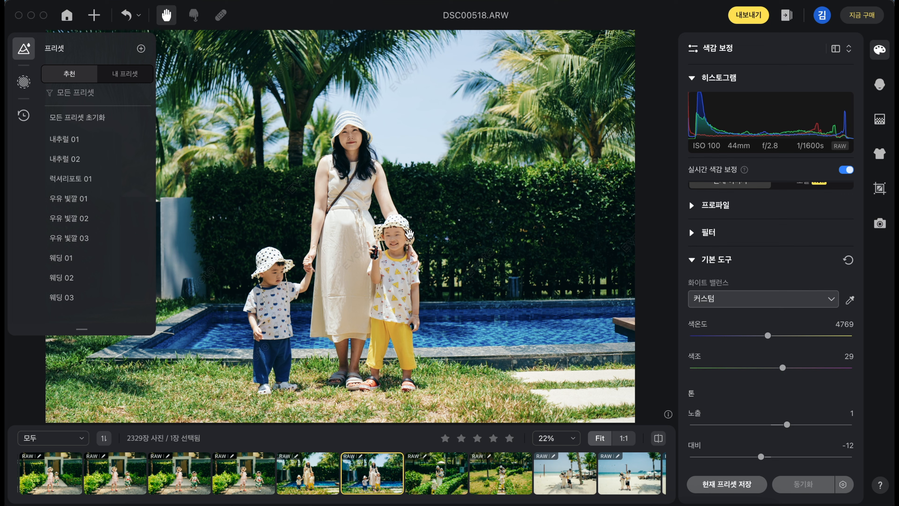
{"action": "left_click_drag", "start_coordinate": [767, 335], "coordinate": [768, 335]}
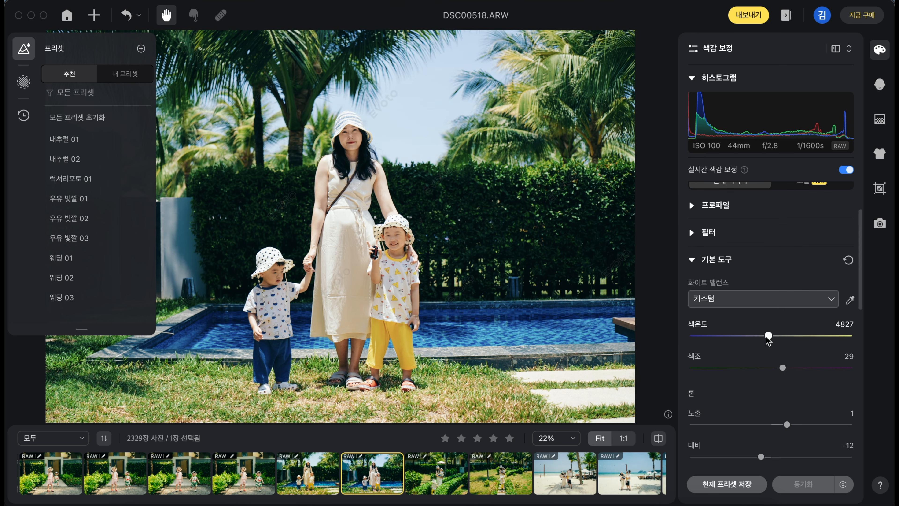
Step: Compare the adjusted family photo with its Lightroom Classic version and review the remaining tone values
{"action": "key", "text": "super+Tab"}
{"action": "key", "text": "super+Tab"}
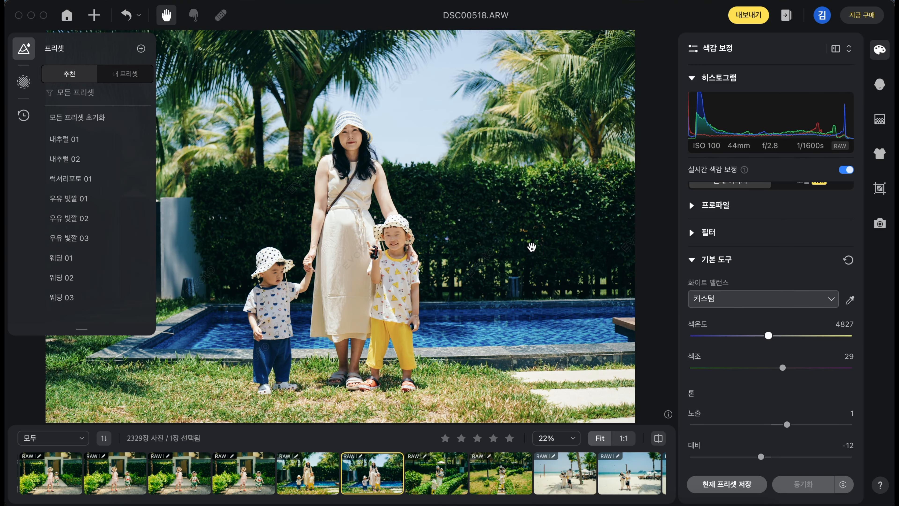
{"action": "scroll", "coordinate": [742, 277], "scroll_direction": "down", "scroll_amount": 5}
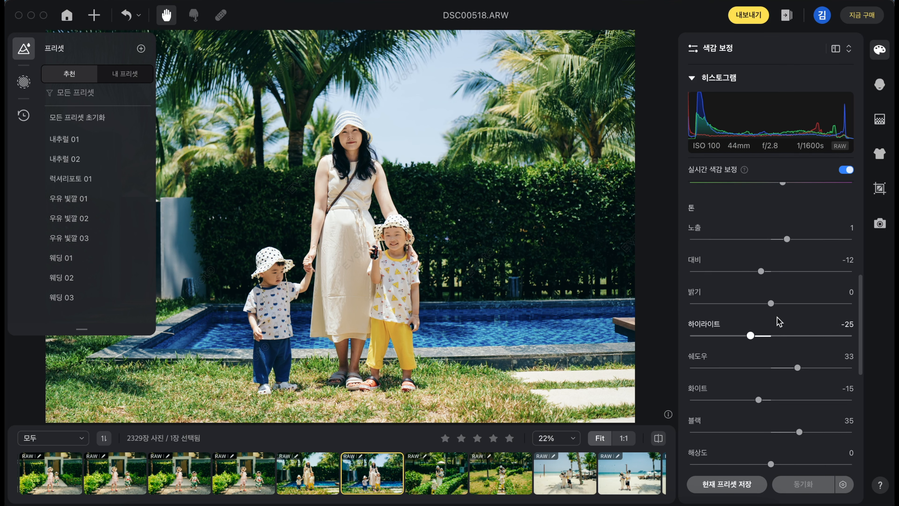
{"action": "scroll", "coordinate": [778, 321], "scroll_direction": "up", "scroll_amount": 5}
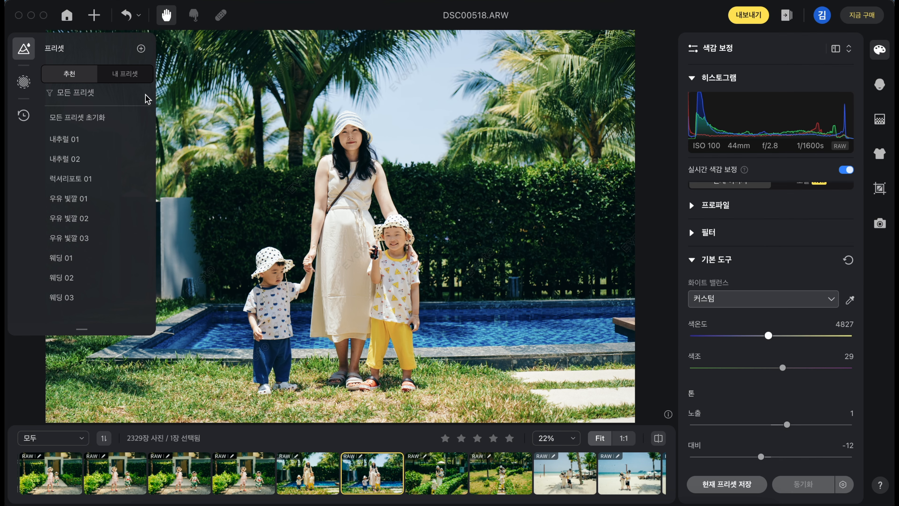
Step: Import the local preset file agfa 160 + 네추럴.xmp into the personal presets
{"action": "left_click", "coordinate": [141, 82]}
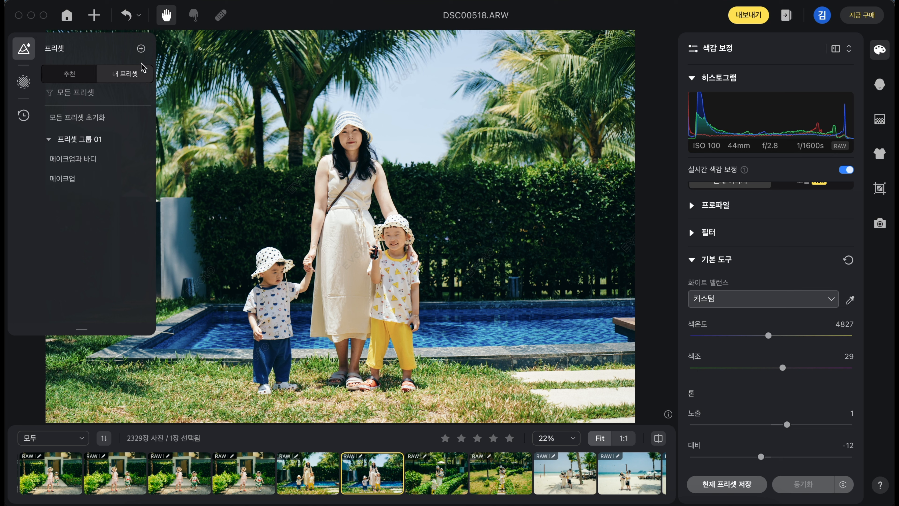
{"action": "left_click", "coordinate": [141, 49]}
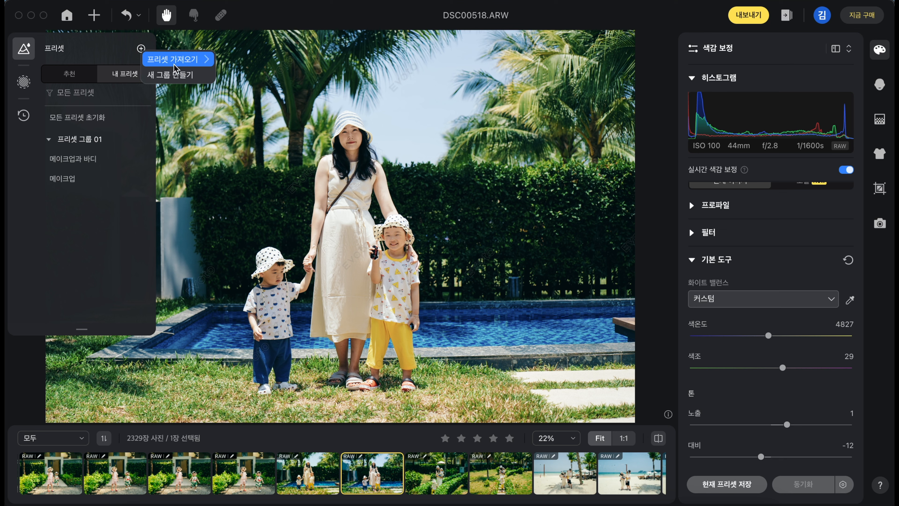
{"action": "mouse_move", "coordinate": [176, 66]}
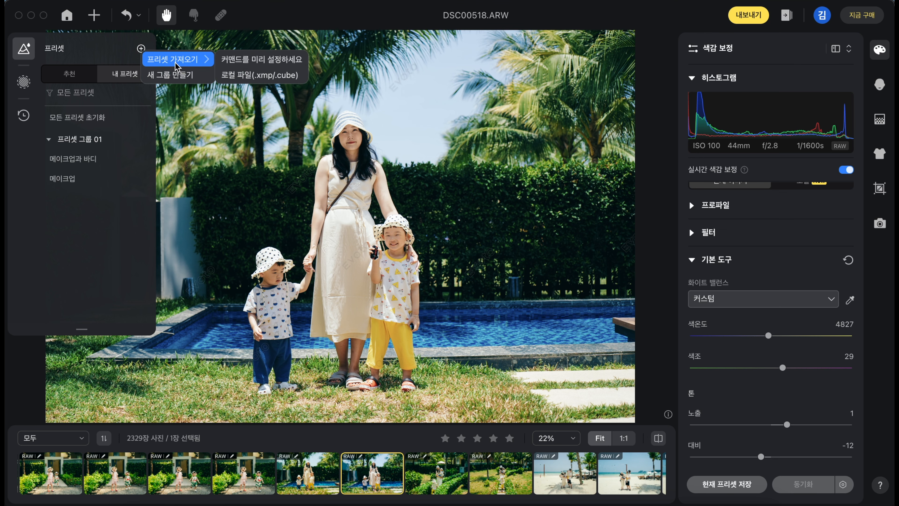
{"action": "left_click", "coordinate": [253, 79]}
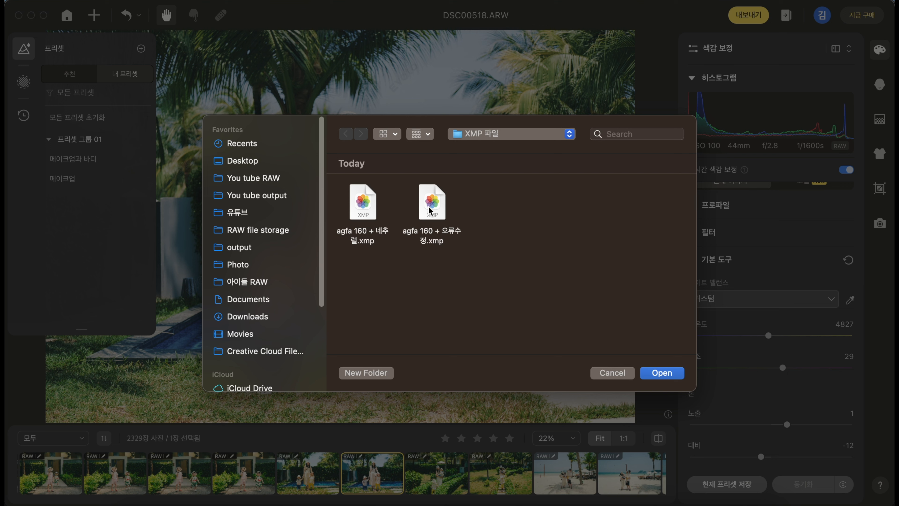
{"action": "double_click", "coordinate": [368, 209]}
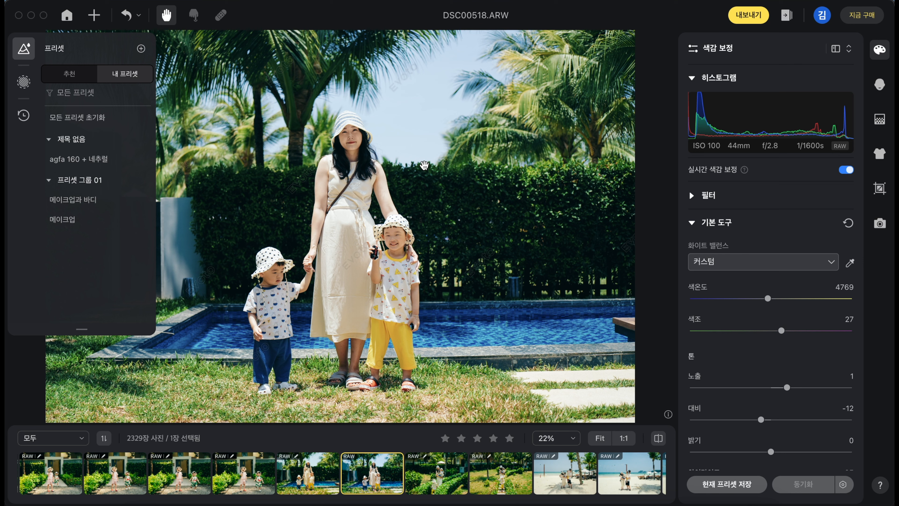
Step: Reset all presets on the family photo and apply the agfa 160 + 네추럴 preset
{"action": "left_click", "coordinate": [110, 121]}
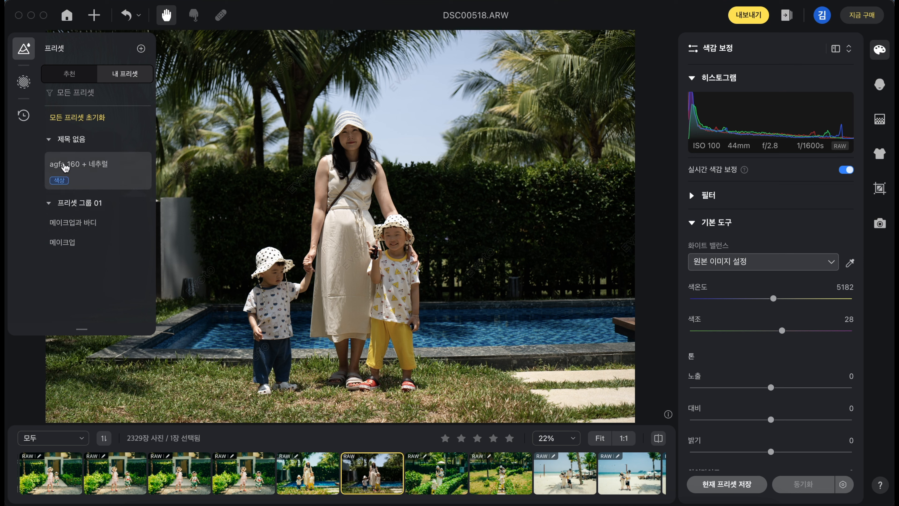
{"action": "left_click", "coordinate": [65, 167]}
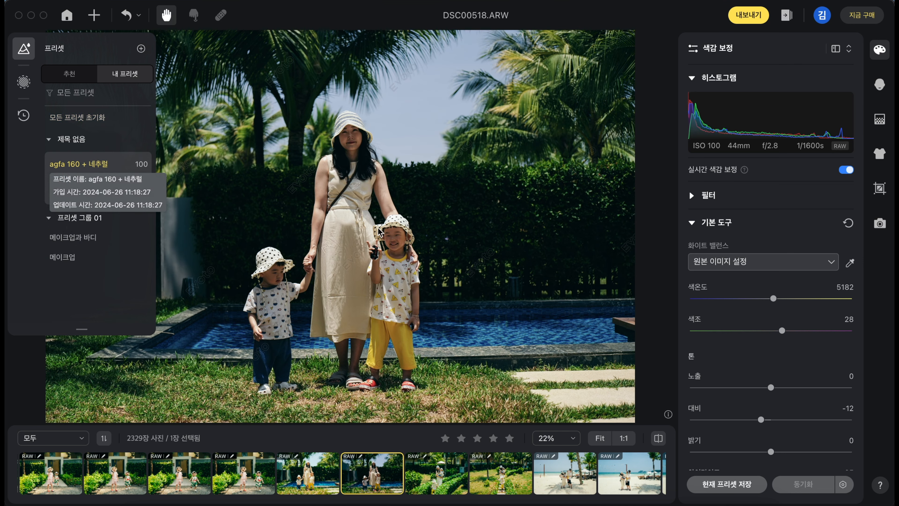
Step: Set the family photo's exposure to 1
{"action": "left_click", "coordinate": [851, 379]}
{"action": "type", "text": "1"}
{"action": "key", "text": "Return"}
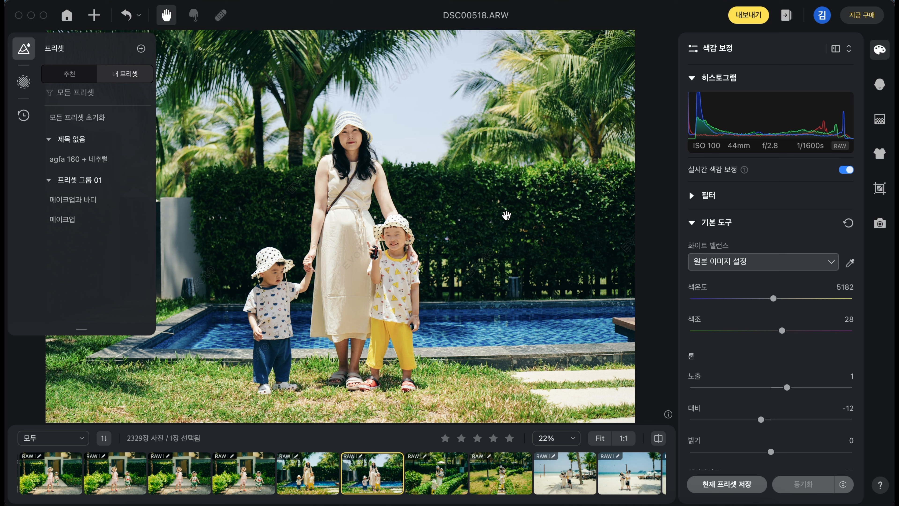
Step: In portrait retouching for women, set the AI body shape correction (AI 몸매 보정) to -35
{"action": "left_click", "coordinate": [876, 91]}
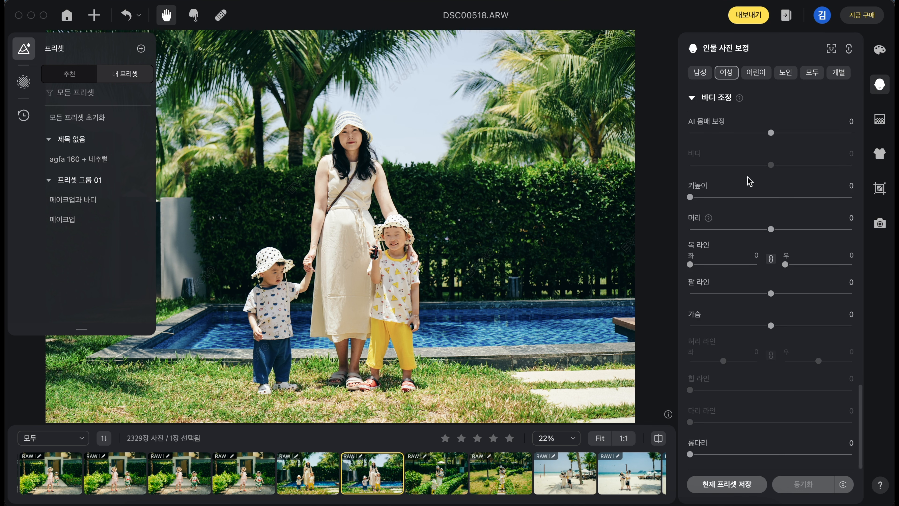
{"action": "scroll", "coordinate": [747, 176], "scroll_direction": "up", "scroll_amount": 5}
{"action": "scroll", "coordinate": [762, 230], "scroll_direction": "down", "scroll_amount": 3}
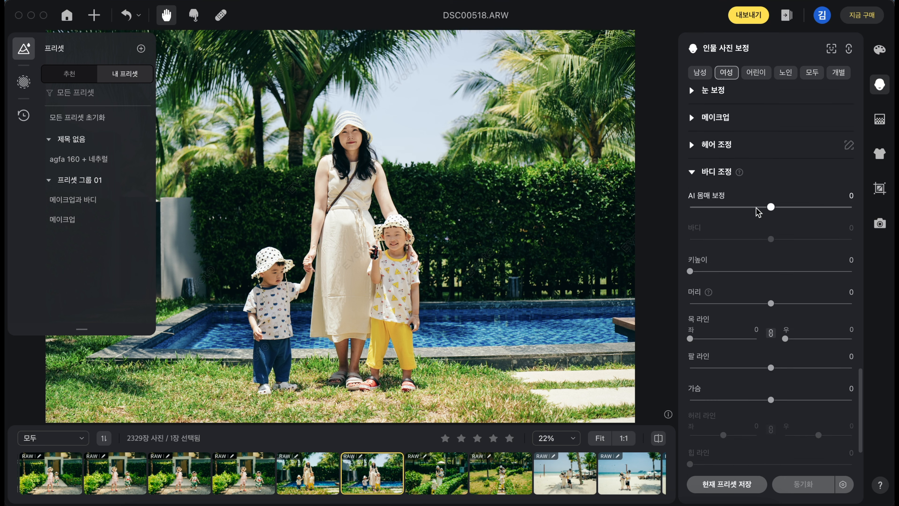
{"action": "left_click_drag", "start_coordinate": [771, 207], "coordinate": [743, 213]}
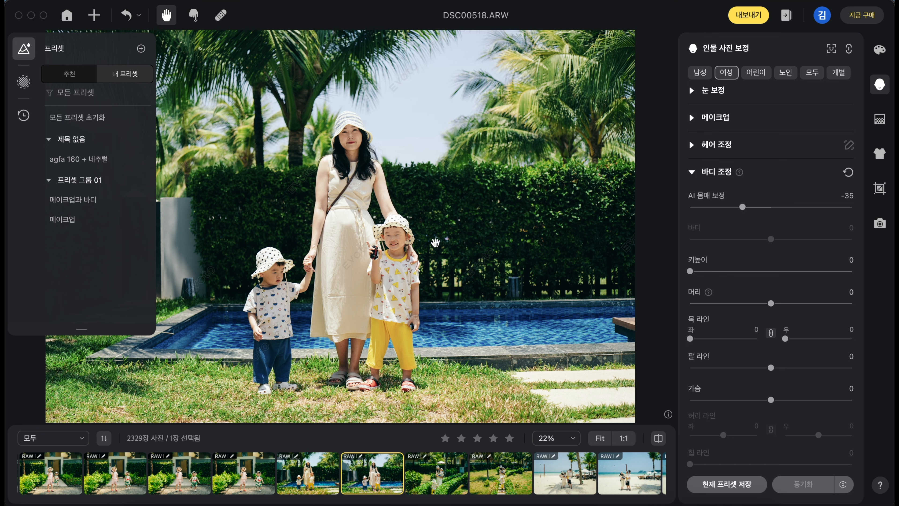
Step: Try the 어린이 face category on the smallest child, restore 어린이(영유아), and synchronise it to all images before returning to the editor
{"action": "left_click", "coordinate": [833, 51]}
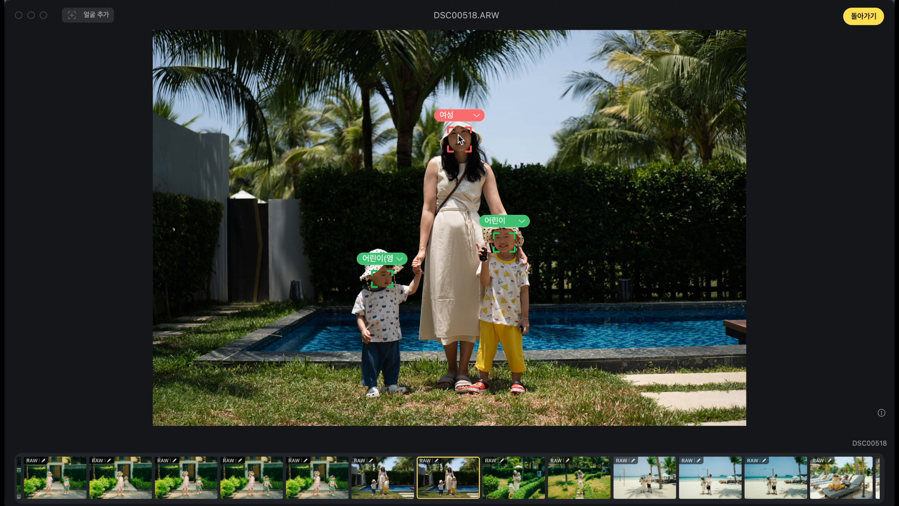
{"action": "left_click", "coordinate": [385, 264]}
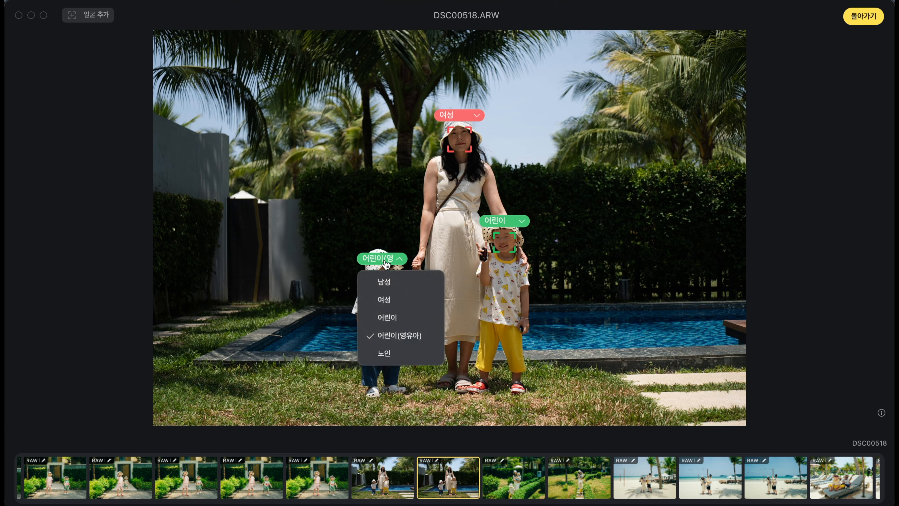
{"action": "left_click", "coordinate": [397, 316]}
{"action": "left_click", "coordinate": [374, 262]}
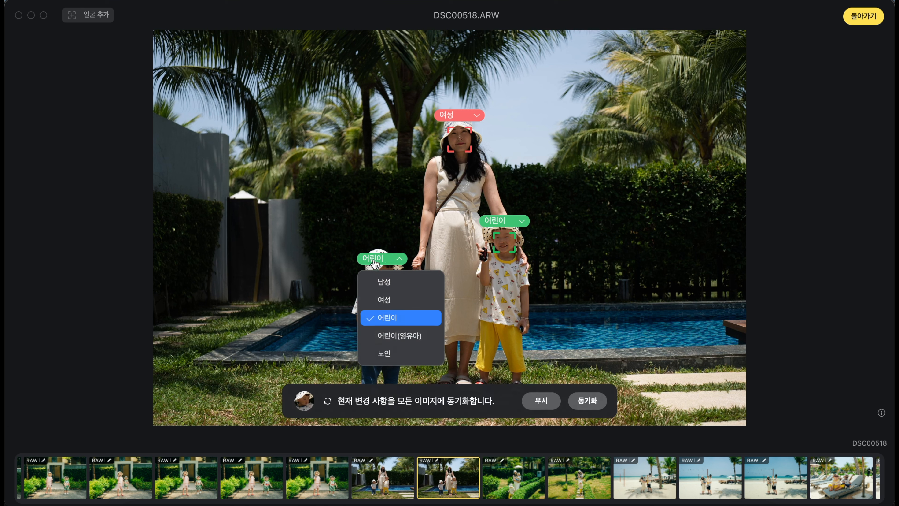
{"action": "left_click", "coordinate": [399, 338]}
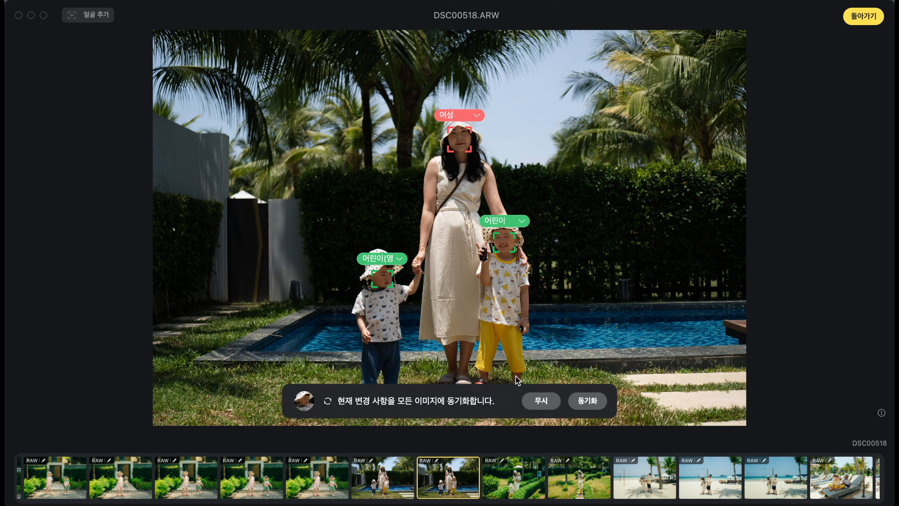
{"action": "left_click", "coordinate": [577, 403]}
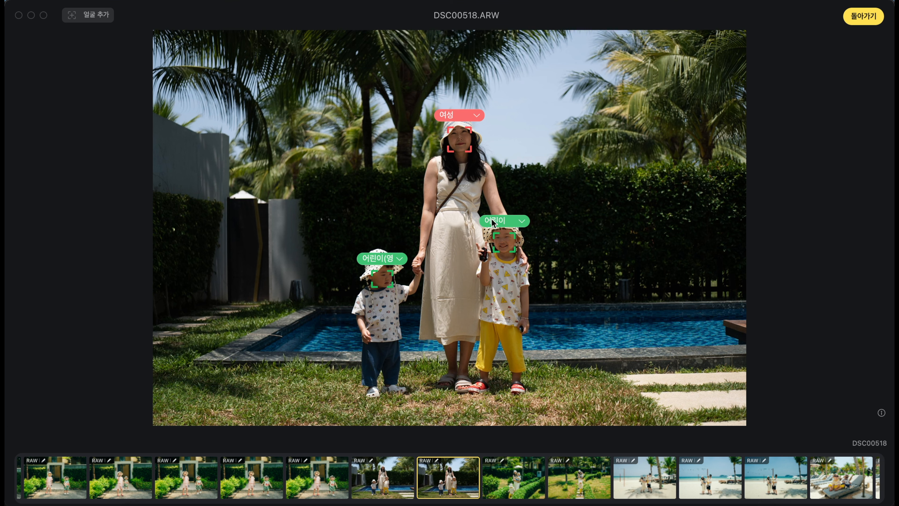
{"action": "left_click", "coordinate": [864, 17]}
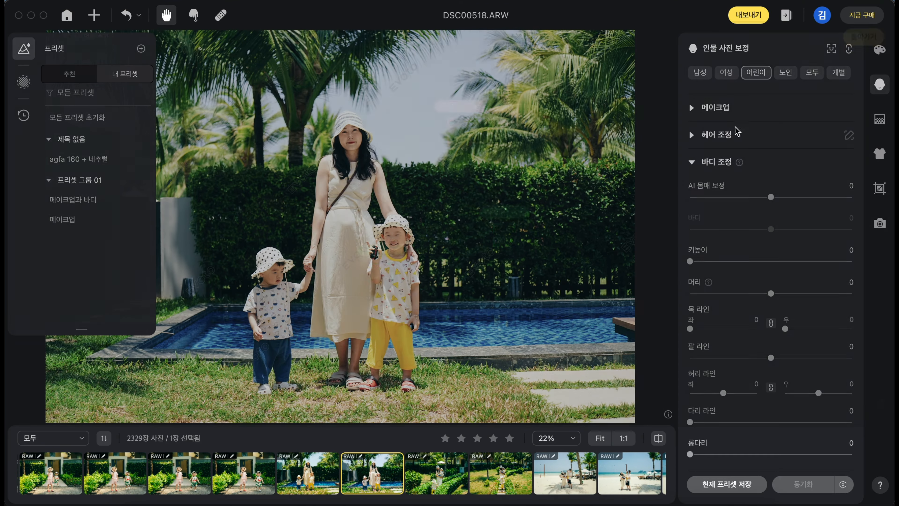
Step: Strengthen the AI body shape correction (AI 몸매 보정) for women to -59
{"action": "left_click", "coordinate": [722, 74]}
{"action": "left_click_drag", "start_coordinate": [742, 197], "coordinate": [725, 198]}
Step: Slim the woman's face shape with face (얼굴) at -20, temples (관자놀이) at -13 and face size (얼굴 크기) at -8
{"action": "scroll", "coordinate": [734, 244], "scroll_direction": "up", "scroll_amount": 15}
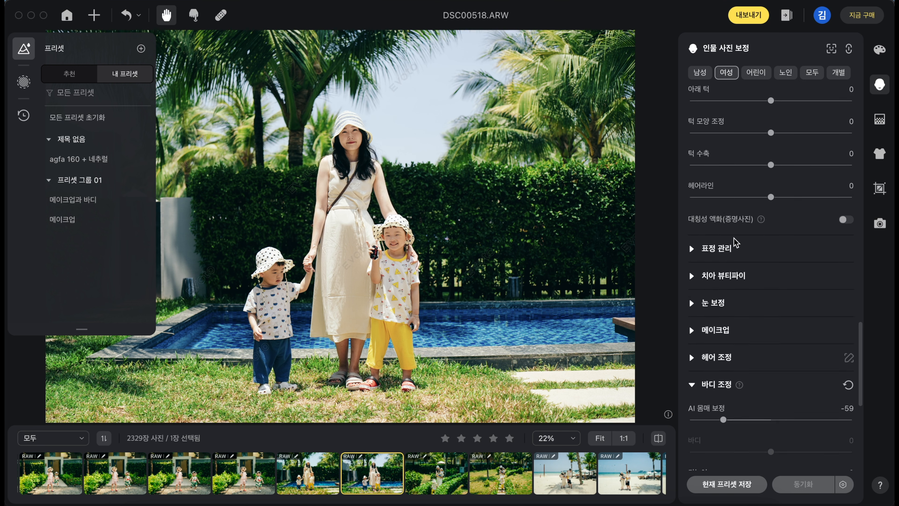
{"action": "scroll", "coordinate": [734, 241], "scroll_direction": "up", "scroll_amount": 10}
{"action": "scroll", "coordinate": [739, 235], "scroll_direction": "down", "scroll_amount": 4}
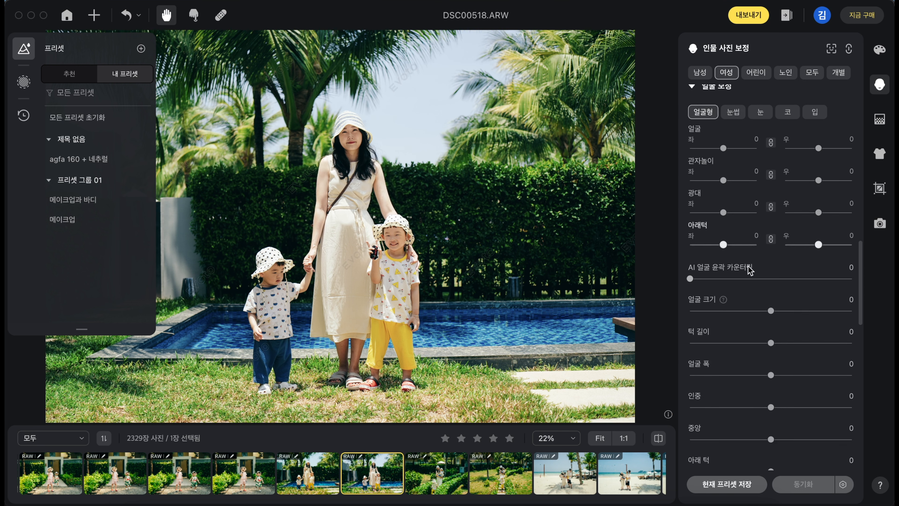
{"action": "left_click_drag", "start_coordinate": [771, 311], "coordinate": [759, 311]}
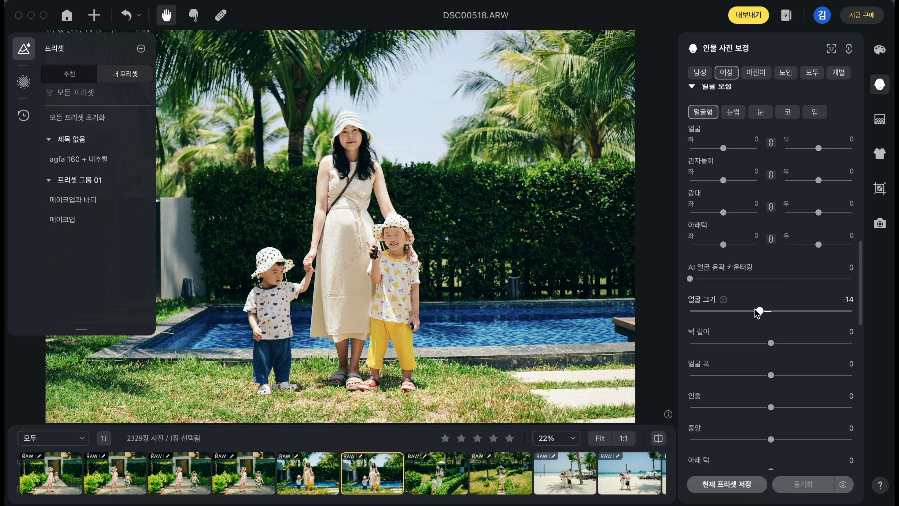
{"action": "scroll", "coordinate": [756, 248], "scroll_direction": "up", "scroll_amount": 4}
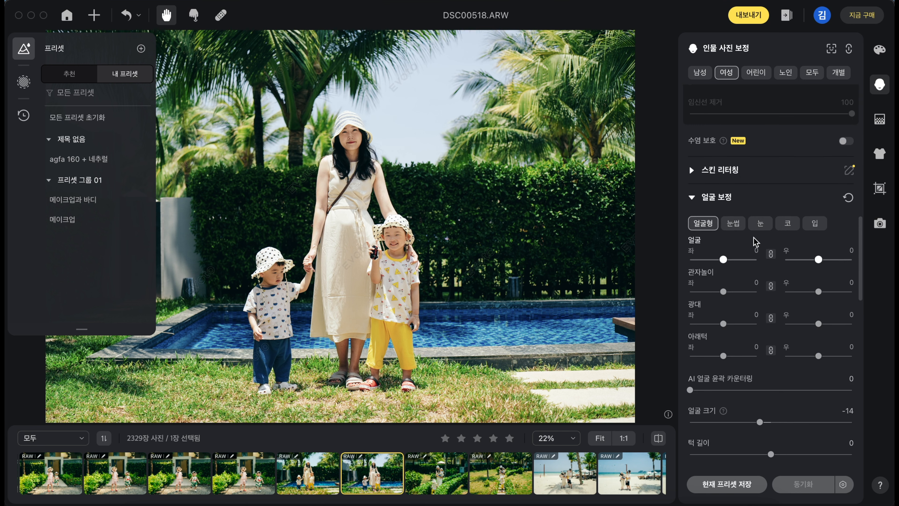
{"action": "scroll", "coordinate": [756, 242], "scroll_direction": "down", "scroll_amount": 1}
{"action": "left_click_drag", "start_coordinate": [723, 223], "coordinate": [718, 223]}
{"action": "left_click_drag", "start_coordinate": [757, 385], "coordinate": [764, 386]}
{"action": "left_click_drag", "start_coordinate": [723, 254], "coordinate": [718, 255]}
Step: Set the woman's eye brightness (눈 밝기) to 34 for both eyes
{"action": "scroll", "coordinate": [750, 305], "scroll_direction": "down", "scroll_amount": 9}
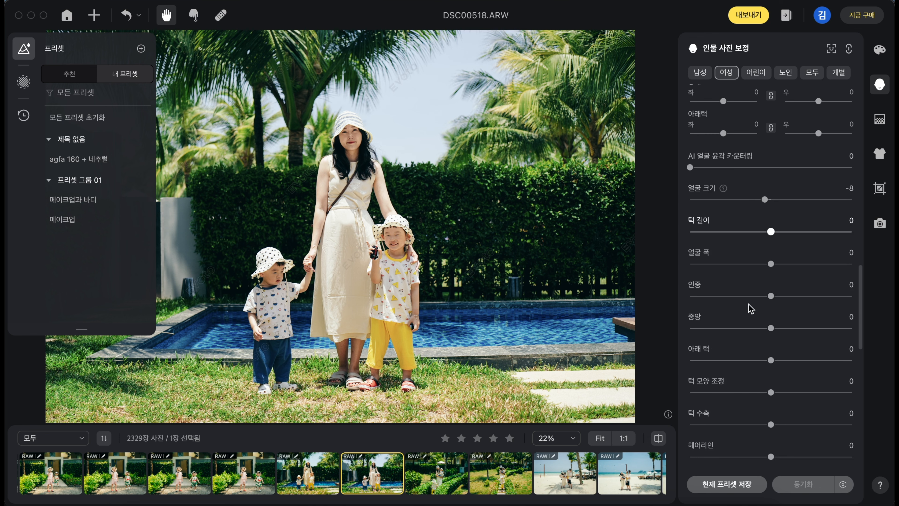
{"action": "scroll", "coordinate": [751, 307], "scroll_direction": "down", "scroll_amount": 3}
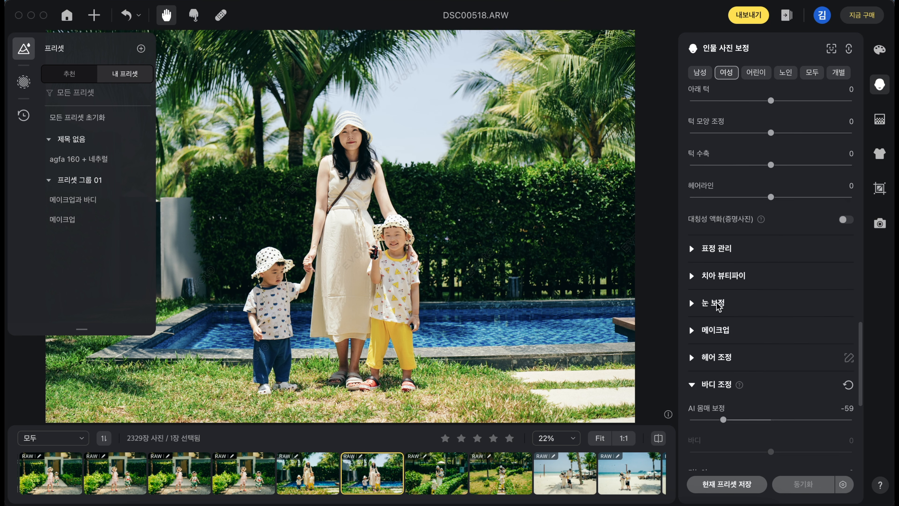
{"action": "left_click", "coordinate": [751, 304]}
{"action": "scroll", "coordinate": [770, 286], "scroll_direction": "up", "scroll_amount": 3}
{"action": "left_click_drag", "start_coordinate": [690, 236], "coordinate": [713, 236]}
Step: Set the woman's face width (얼굴 폭) to -37
{"action": "scroll", "coordinate": [713, 242], "scroll_direction": "up", "scroll_amount": 7}
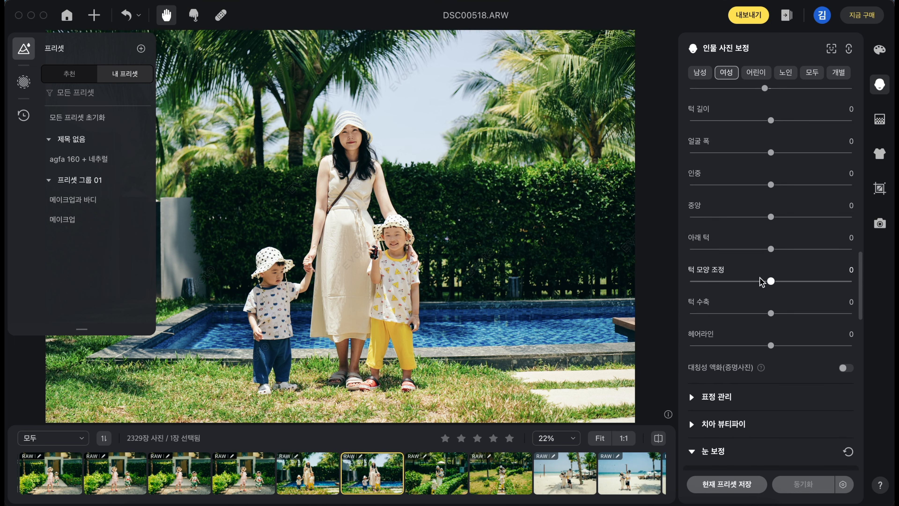
{"action": "left_click_drag", "start_coordinate": [765, 280], "coordinate": [740, 300]}
Step: Review the face shape values and compare the retouched family photo with its unedited original
{"action": "scroll", "coordinate": [764, 268], "scroll_direction": "up", "scroll_amount": 4}
{"action": "scroll", "coordinate": [743, 326], "scroll_direction": "up", "scroll_amount": 4}
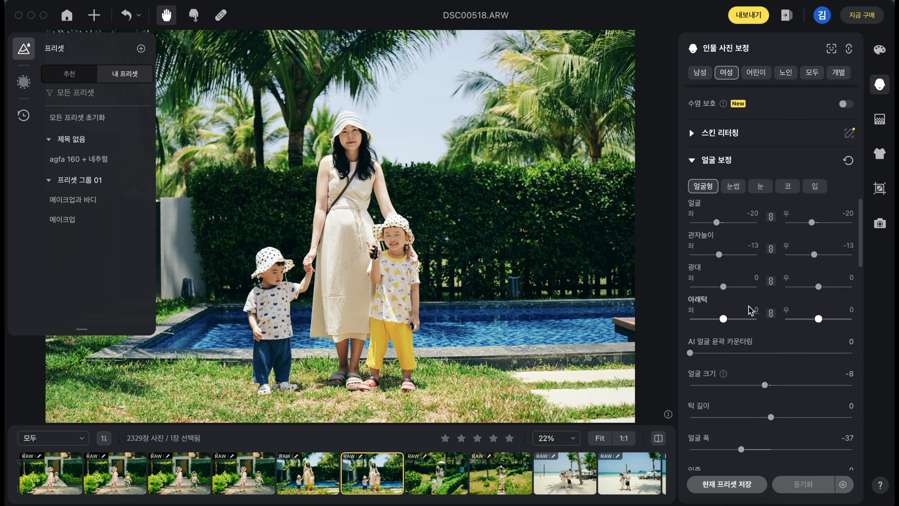
{"action": "left_click", "coordinate": [664, 440]}
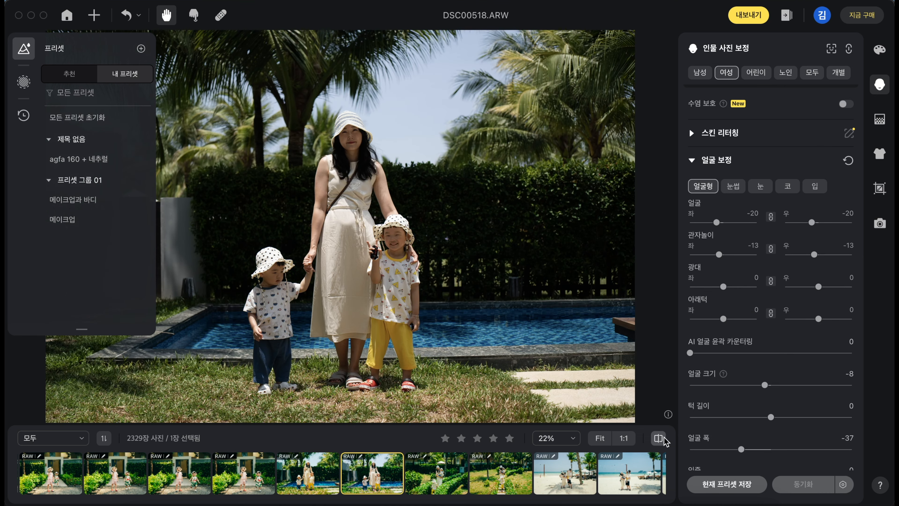
{"action": "left_click", "coordinate": [664, 440]}
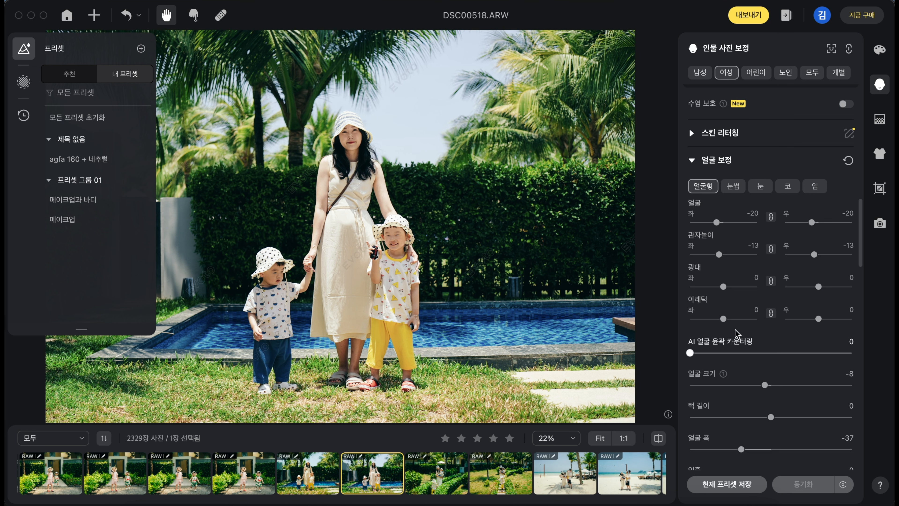
Step: Lengthen the woman's legs by setting 롱다리 in the body adjustments to 51
{"action": "scroll", "coordinate": [740, 325], "scroll_direction": "down", "scroll_amount": 5}
{"action": "scroll", "coordinate": [739, 322], "scroll_direction": "down", "scroll_amount": 10}
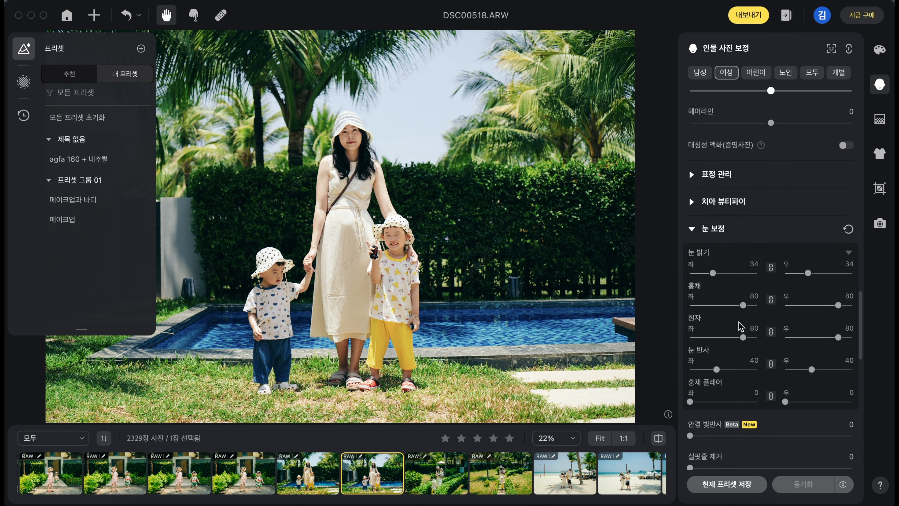
{"action": "scroll", "coordinate": [741, 326], "scroll_direction": "down", "scroll_amount": 7}
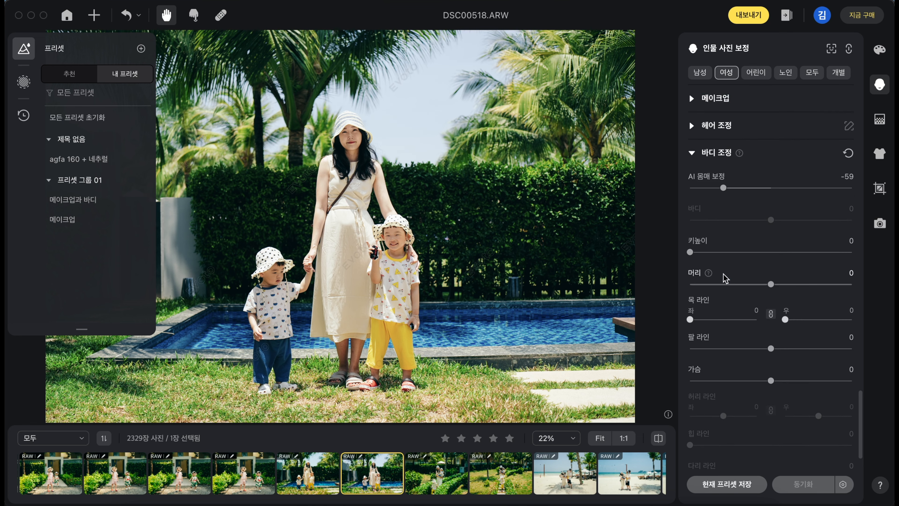
{"action": "left_click_drag", "start_coordinate": [690, 454], "coordinate": [773, 455]}
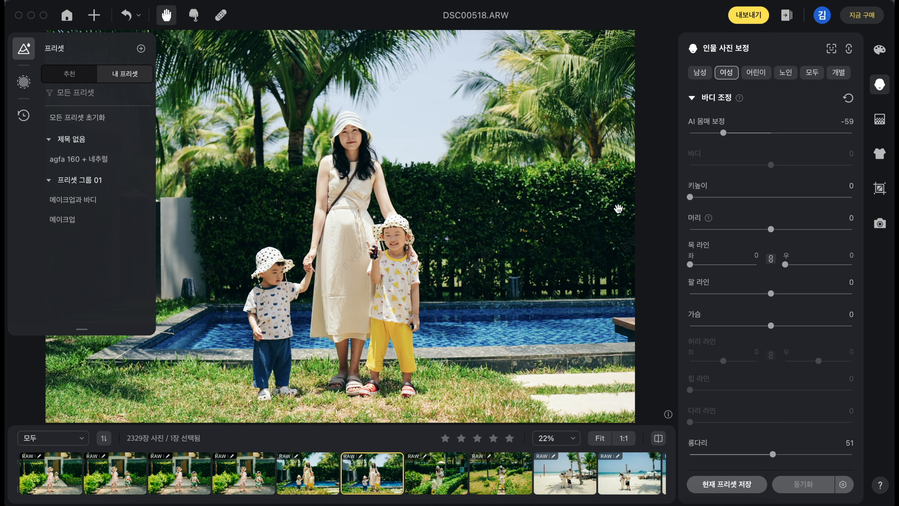
Step: Raise the clothing wrinkle removal (옷 주름 제거) to nearly its maximum on the family photo
{"action": "left_click", "coordinate": [874, 155]}
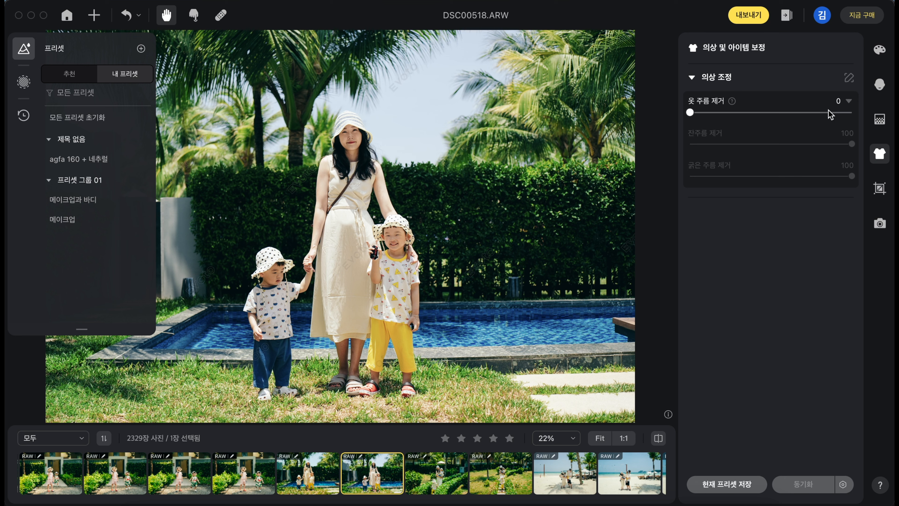
{"action": "left_click_drag", "start_coordinate": [690, 112], "coordinate": [848, 112]}
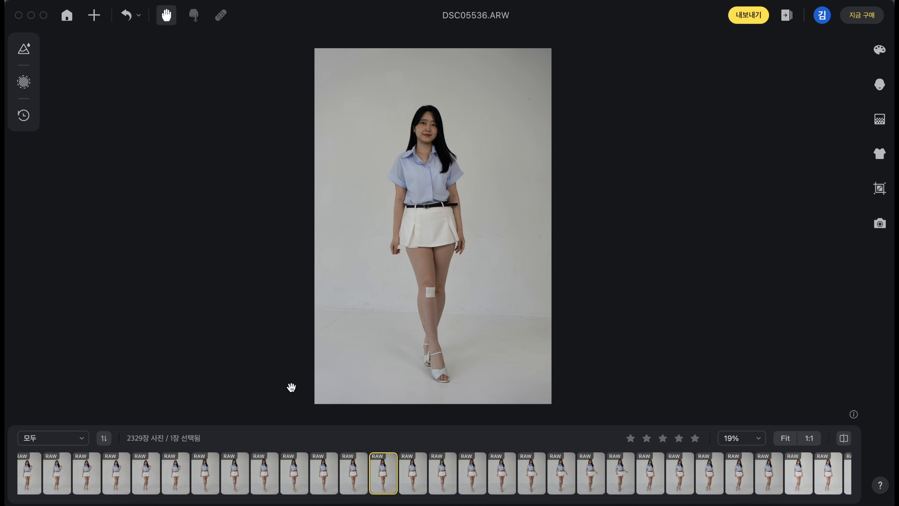
Step: Select the studio portrait DSC05534.ARW and bring up its colour correction settings
{"action": "left_click", "coordinate": [235, 474]}
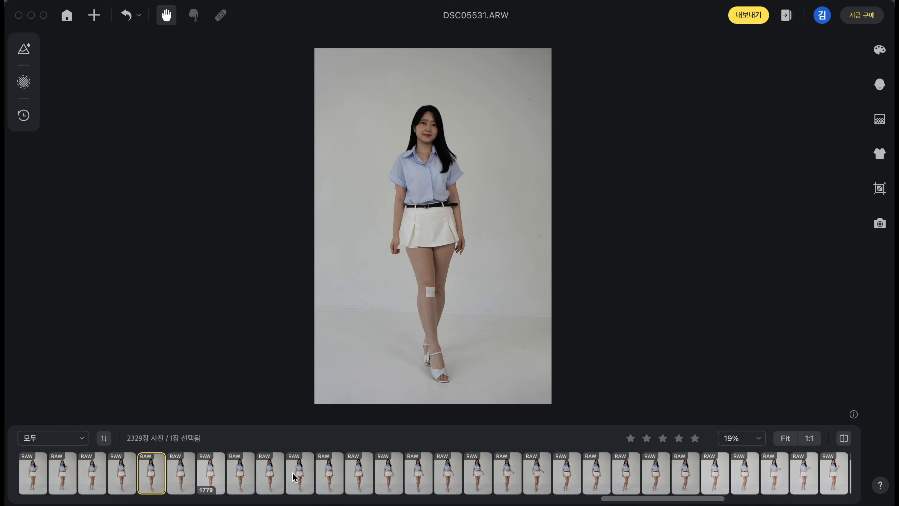
{"action": "left_click", "coordinate": [325, 474]}
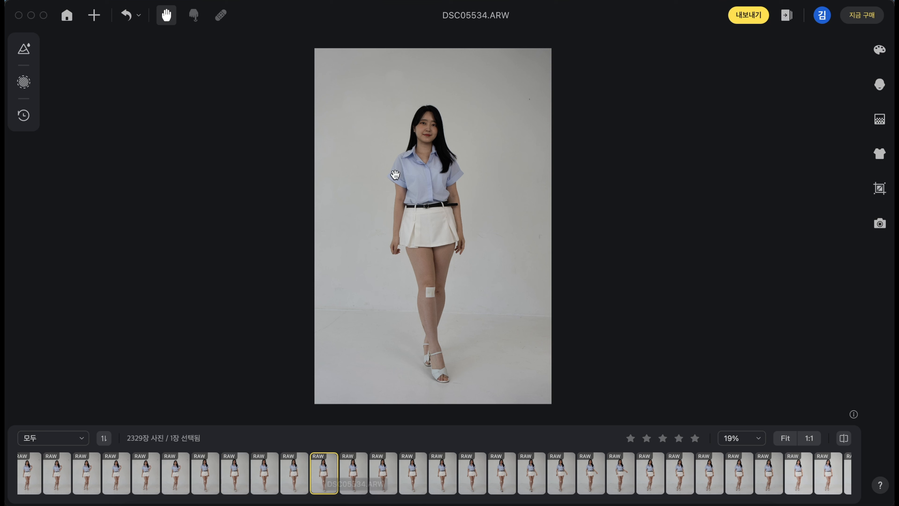
{"action": "left_click", "coordinate": [878, 52]}
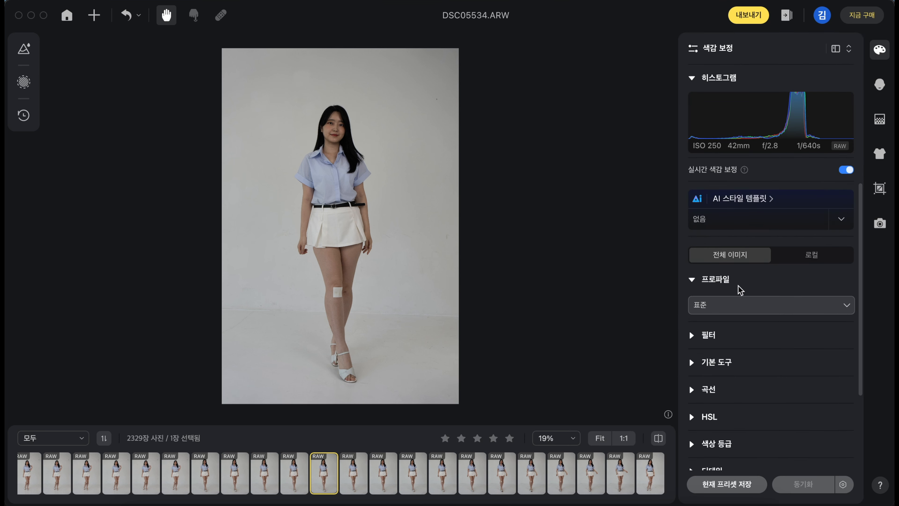
Step: Examine the basic tone and HSL hue adjustments offered for the studio portrait, ending with the basic tools (기본 도구) expanded
{"action": "scroll", "coordinate": [729, 297], "scroll_direction": "down", "scroll_amount": 2}
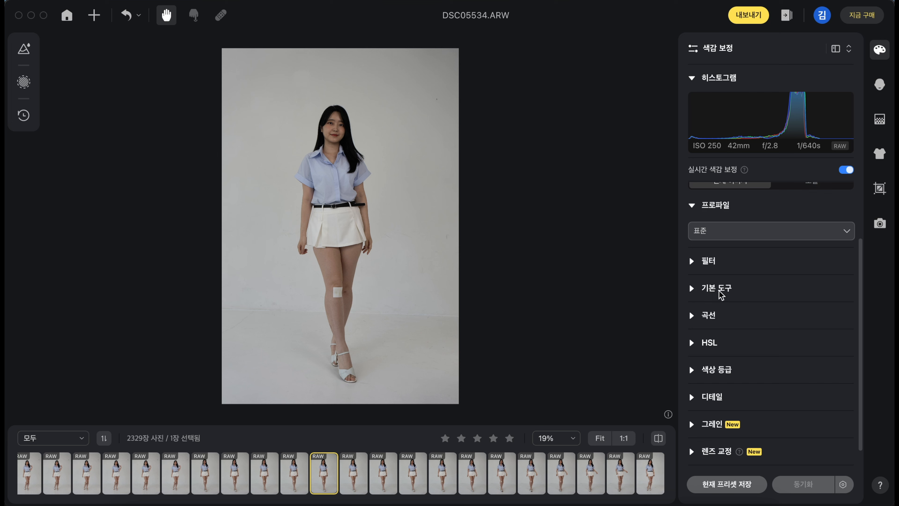
{"action": "left_click", "coordinate": [720, 288]}
{"action": "scroll", "coordinate": [753, 304], "scroll_direction": "down", "scroll_amount": 4}
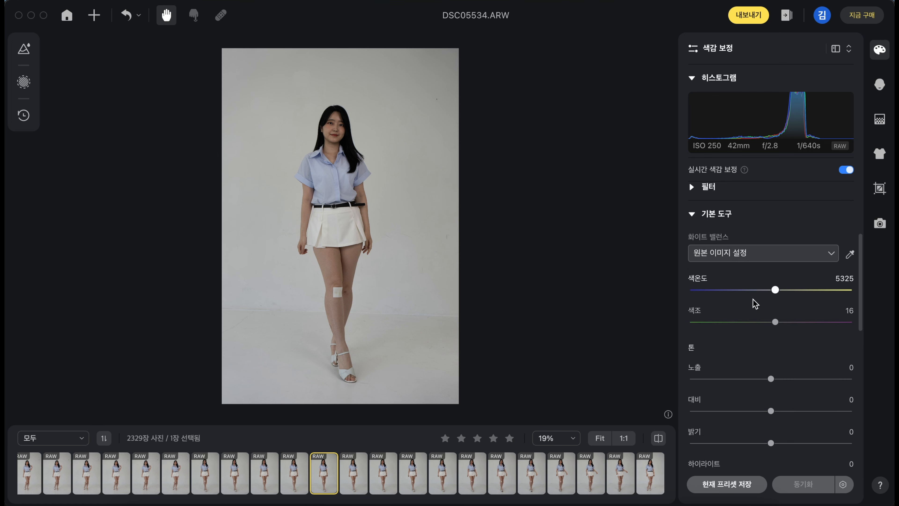
{"action": "scroll", "coordinate": [753, 299], "scroll_direction": "down", "scroll_amount": 4}
{"action": "scroll", "coordinate": [747, 301], "scroll_direction": "up", "scroll_amount": 6}
{"action": "left_click", "coordinate": [715, 254]}
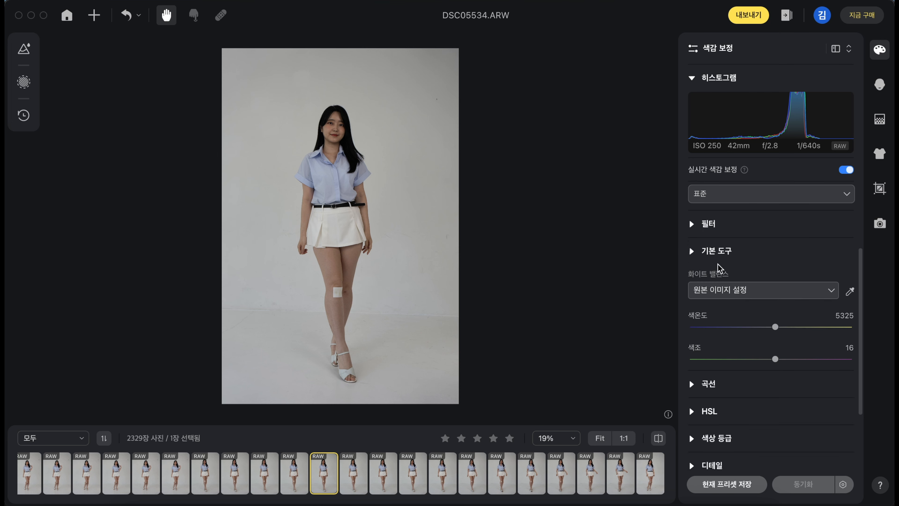
{"action": "left_click", "coordinate": [712, 319]}
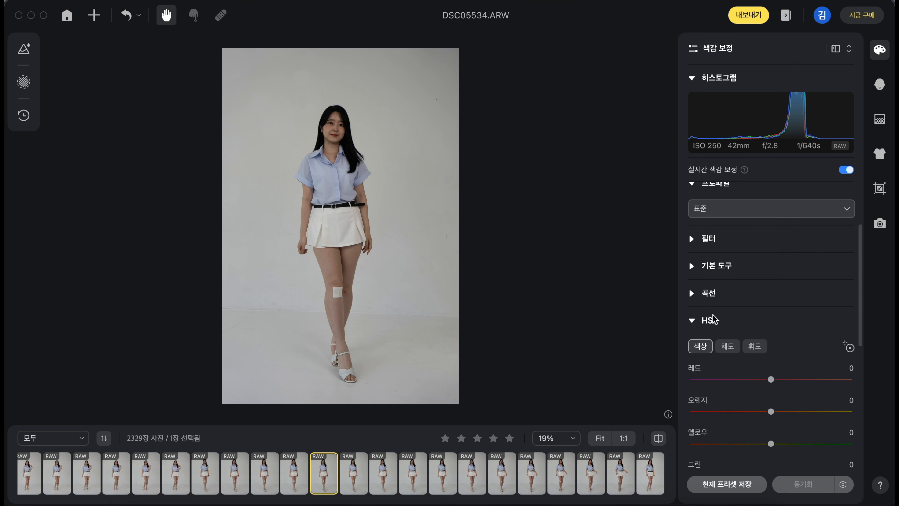
{"action": "scroll", "coordinate": [722, 320], "scroll_direction": "down", "scroll_amount": 10}
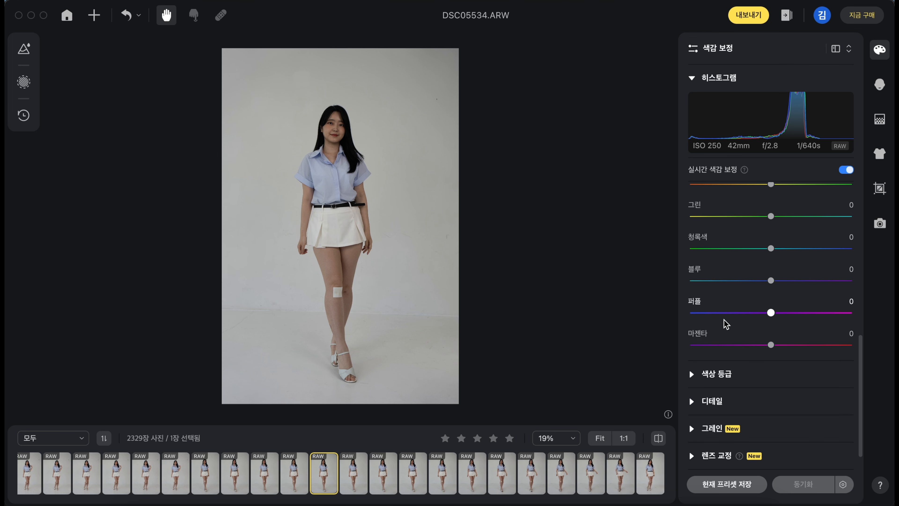
{"action": "scroll", "coordinate": [725, 324], "scroll_direction": "up", "scroll_amount": 6}
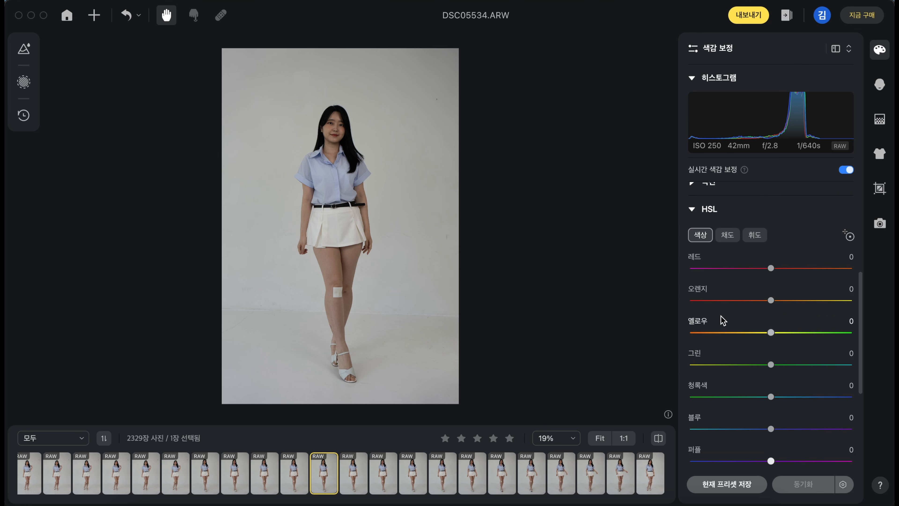
{"action": "left_click", "coordinate": [709, 209]}
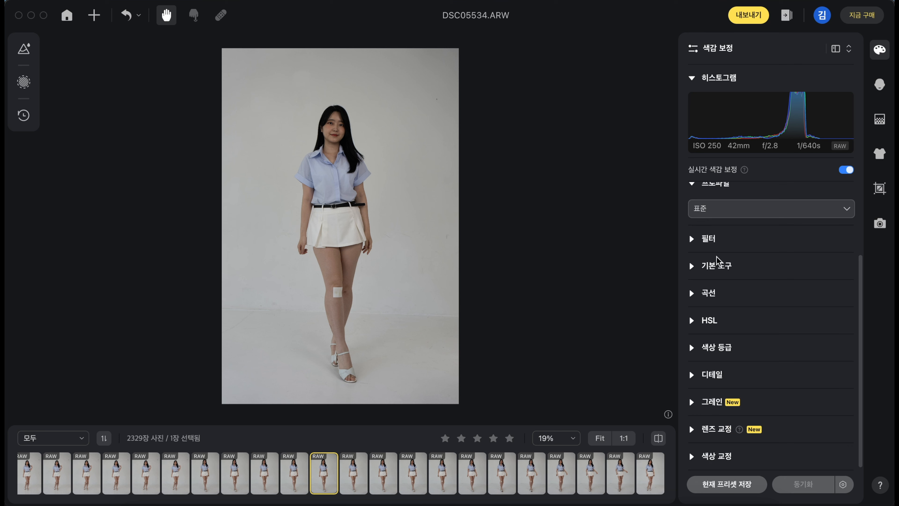
{"action": "left_click", "coordinate": [716, 265]}
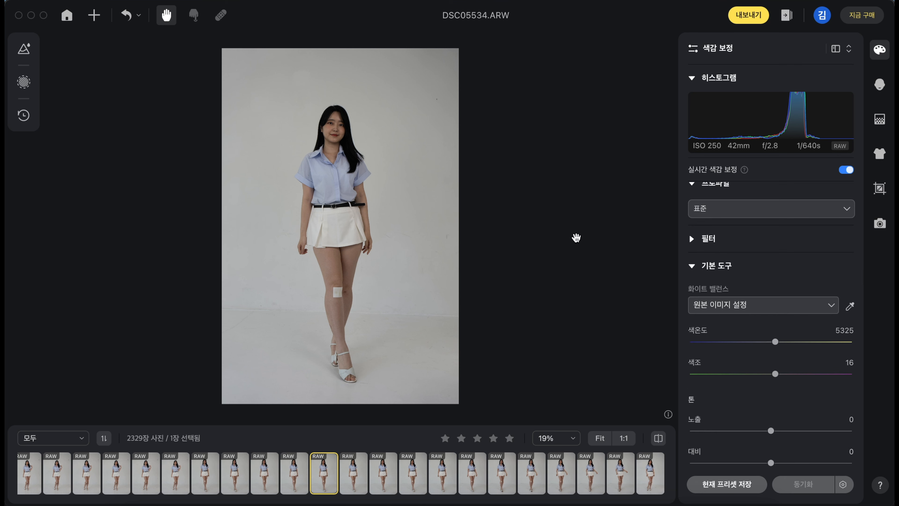
Step: Correct the studio portrait's white balance by sampling the pale wall beside the woman's head
{"action": "left_click", "coordinate": [849, 306]}
{"action": "left_click", "coordinate": [405, 151]}
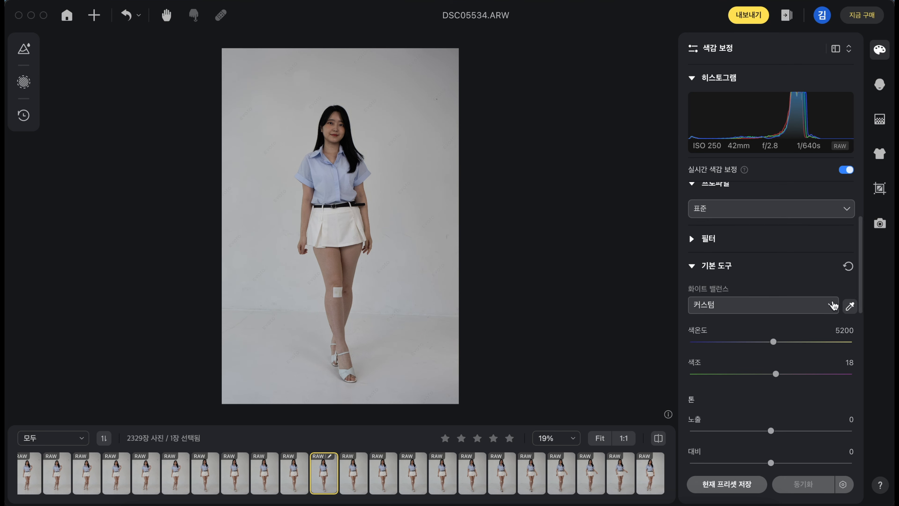
{"action": "left_click", "coordinate": [850, 306]}
Step: Set the studio portrait's exposure (노출) to 0.5 and its shadows (쉐도우) to -8
{"action": "scroll", "coordinate": [772, 319], "scroll_direction": "down", "scroll_amount": 5}
{"action": "left_click_drag", "start_coordinate": [771, 319], "coordinate": [780, 319]}
{"action": "scroll", "coordinate": [773, 325], "scroll_direction": "down", "scroll_amount": 3}
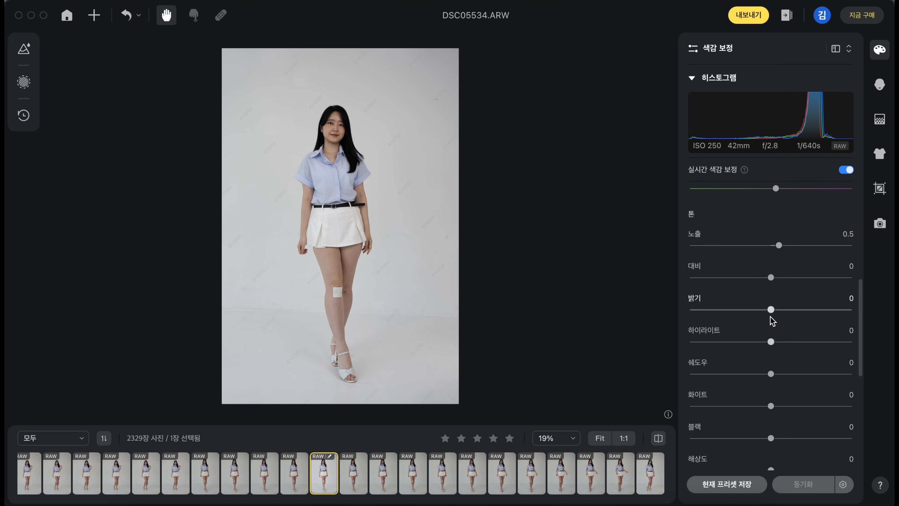
{"action": "left_click_drag", "start_coordinate": [771, 374], "coordinate": [764, 374]}
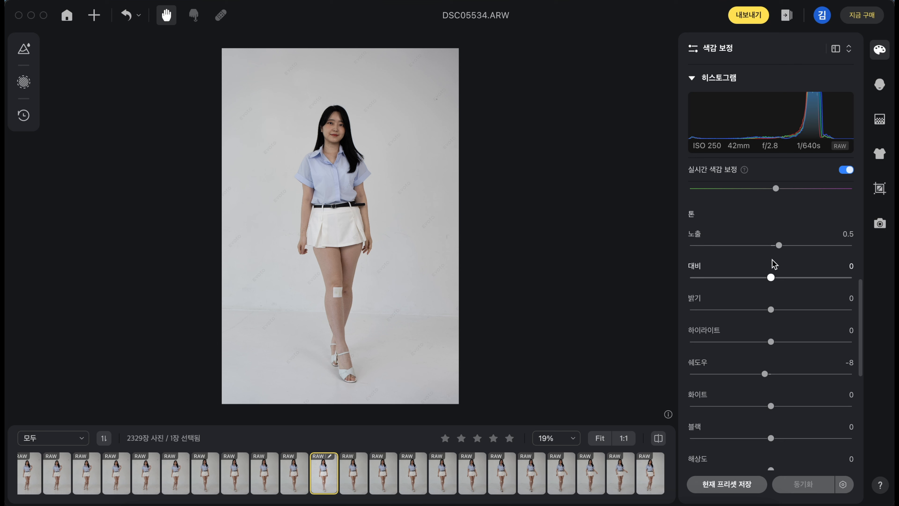
Step: Look through the portrait, background, clothing, crop and tethered shooting (연결전송 촬영) settings for the studio portrait
{"action": "left_click", "coordinate": [876, 93]}
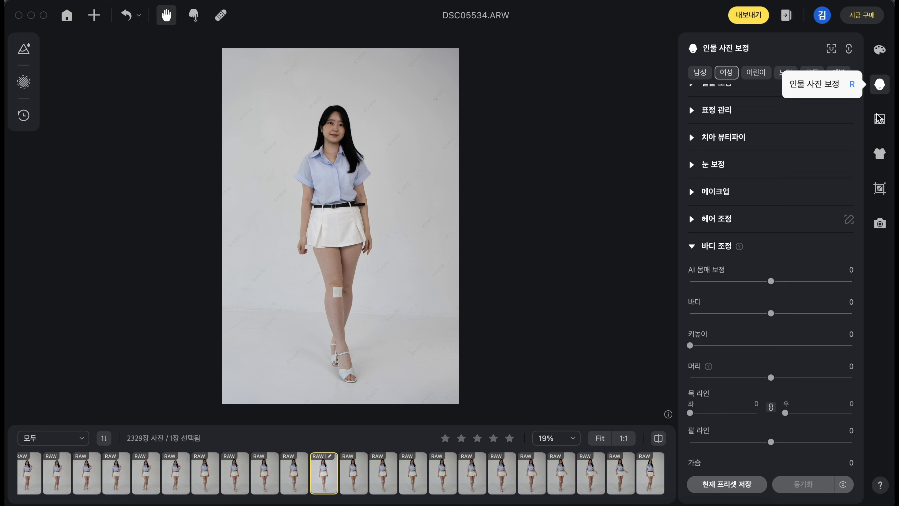
{"action": "left_click", "coordinate": [877, 121]}
{"action": "left_click", "coordinate": [876, 158]}
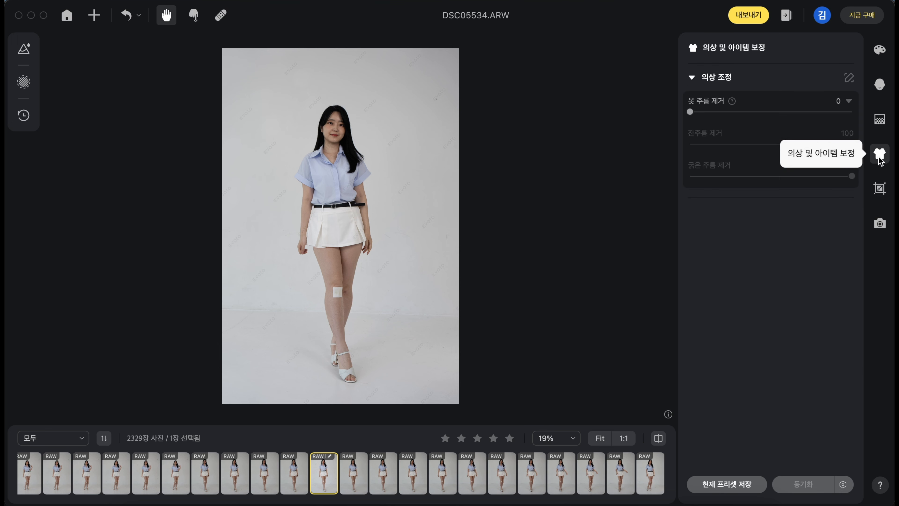
{"action": "left_click", "coordinate": [879, 188]}
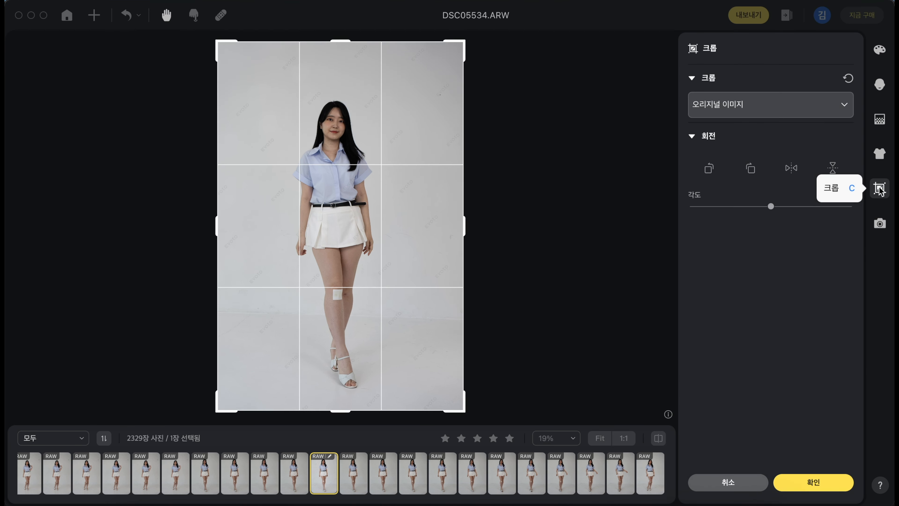
{"action": "left_click", "coordinate": [881, 223]}
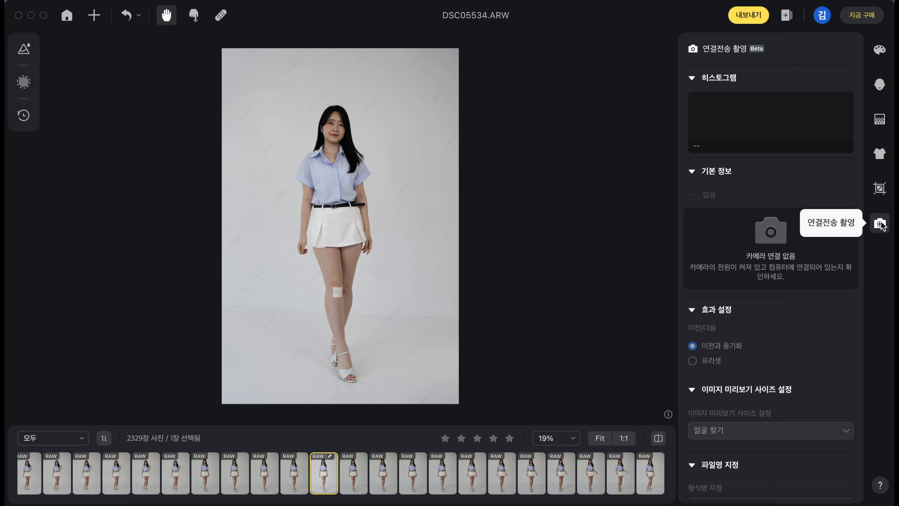
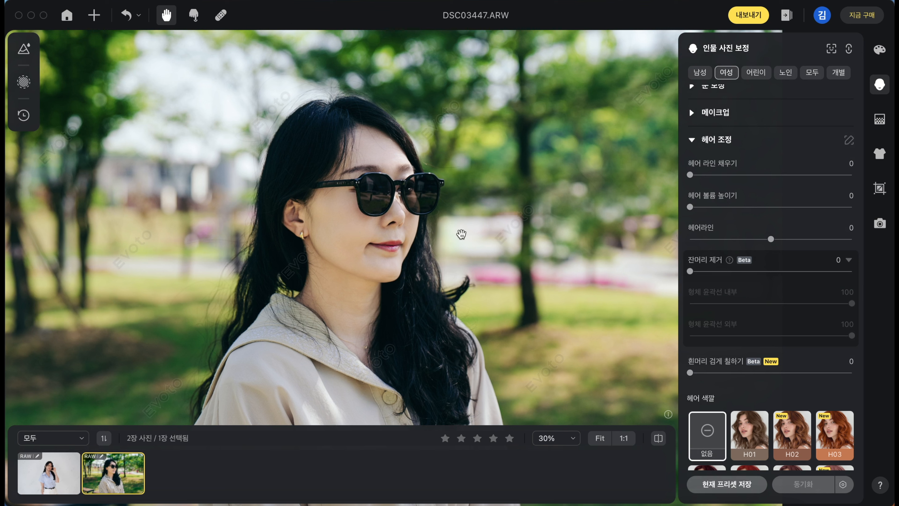
Step: Set flyaway hair removal (잔머리 제거) to 100 on DSC03447.ARW and inspect the collar and the crown up close
{"action": "left_click_drag", "start_coordinate": [690, 271], "coordinate": [894, 287]}
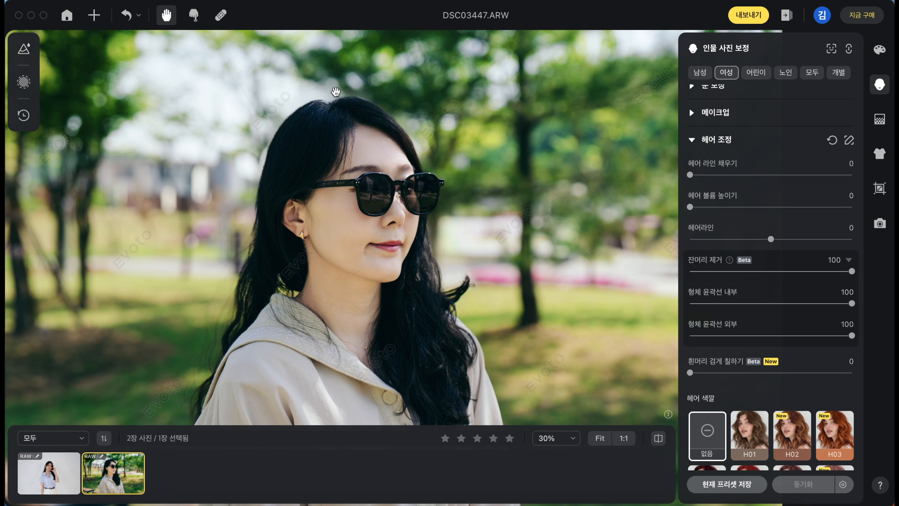
{"action": "scroll", "coordinate": [227, 271], "scroll_direction": "up", "scroll_amount": 3}
{"action": "left_click_drag", "start_coordinate": [226, 271], "coordinate": [263, 201]}
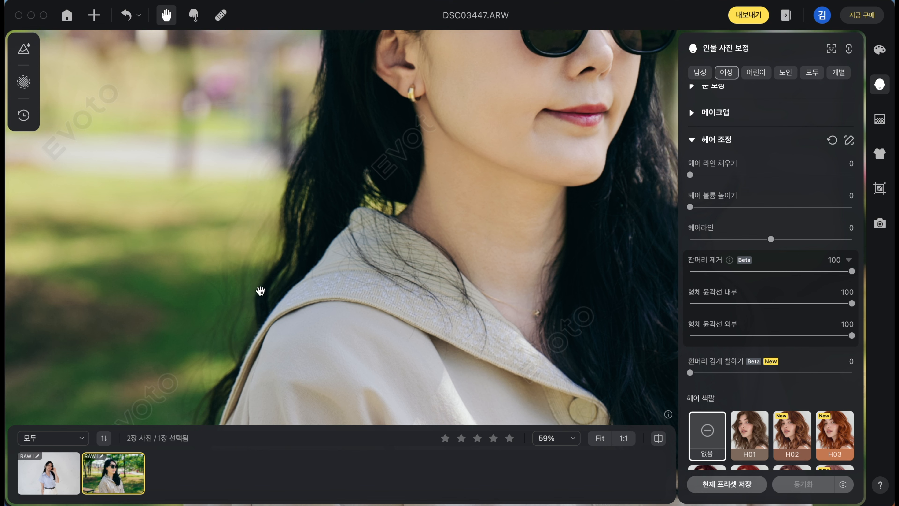
{"action": "scroll", "coordinate": [237, 298], "scroll_direction": "down", "scroll_amount": 3}
{"action": "scroll", "coordinate": [286, 233], "scroll_direction": "up", "scroll_amount": 3}
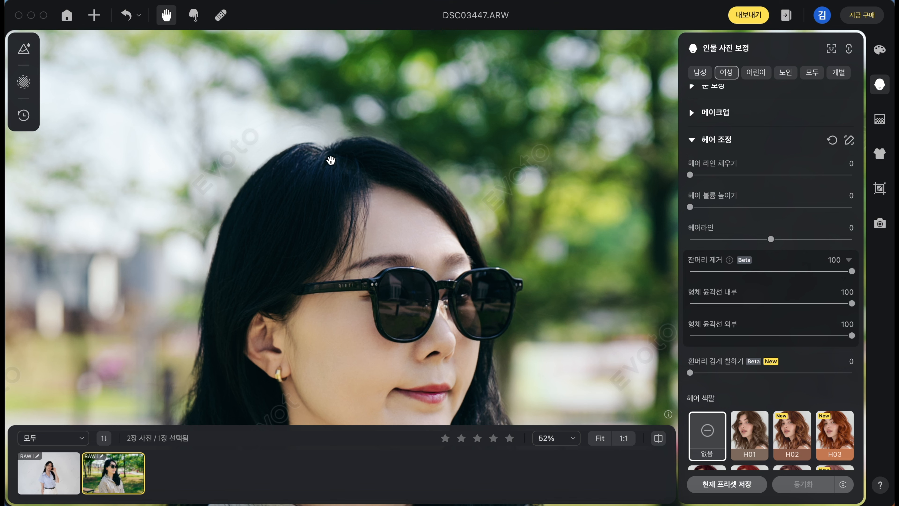
{"action": "scroll", "coordinate": [329, 161], "scroll_direction": "down", "scroll_amount": 3}
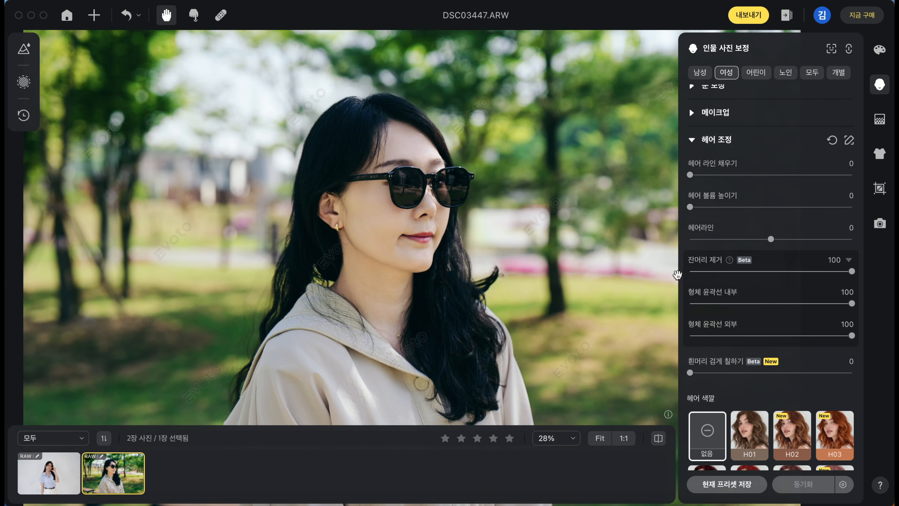
Step: Reduce flyaway hair removal (잔머리 제거) to 10, comparing it with 0 and undoing that comparison
{"action": "left_click", "coordinate": [701, 272]}
{"action": "left_click", "coordinate": [706, 271]}
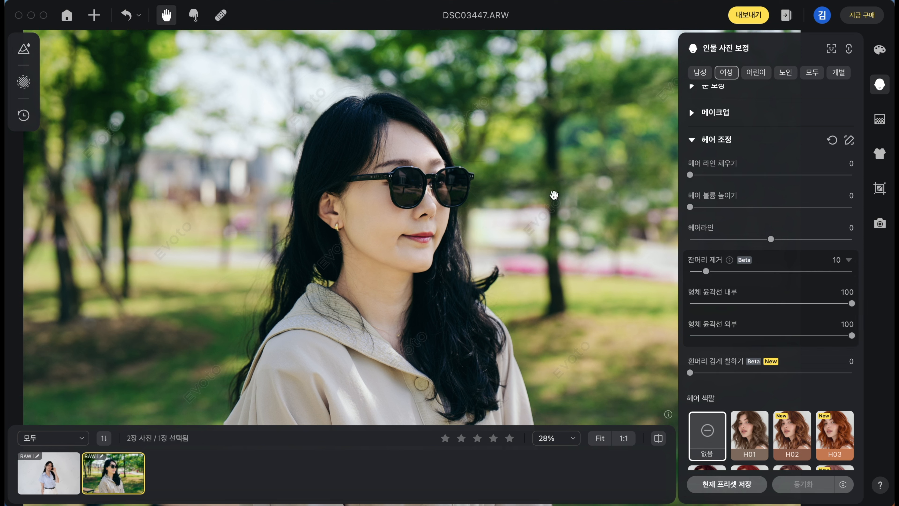
{"action": "left_click_drag", "start_coordinate": [706, 271], "coordinate": [648, 275]}
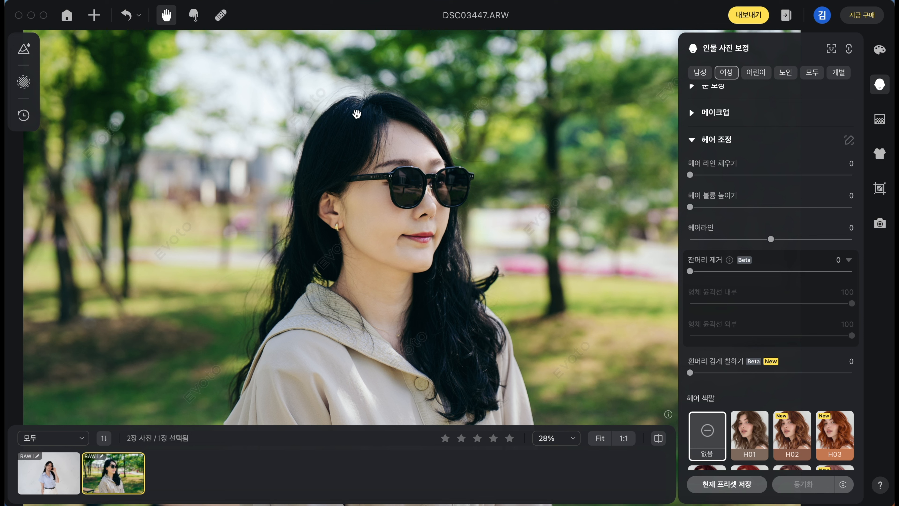
{"action": "key", "text": "super+z"}
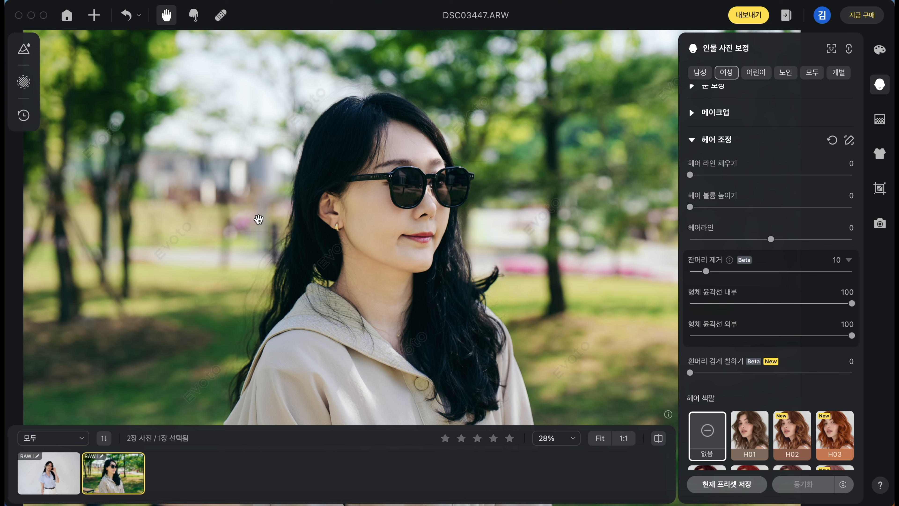
{"action": "left_click_drag", "start_coordinate": [315, 172], "coordinate": [297, 209]}
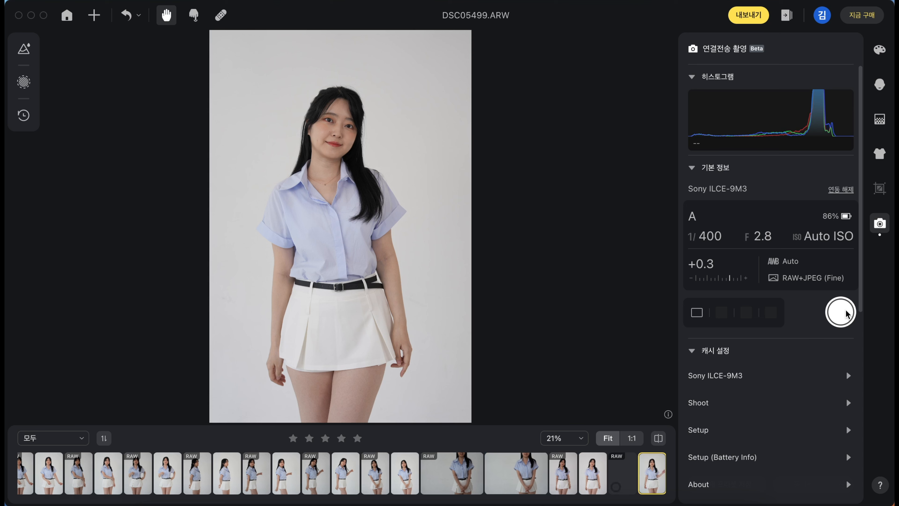
Step: Take two tethered shots of the model with the connected Sony ILCE-9M3
{"action": "left_click", "coordinate": [846, 310]}
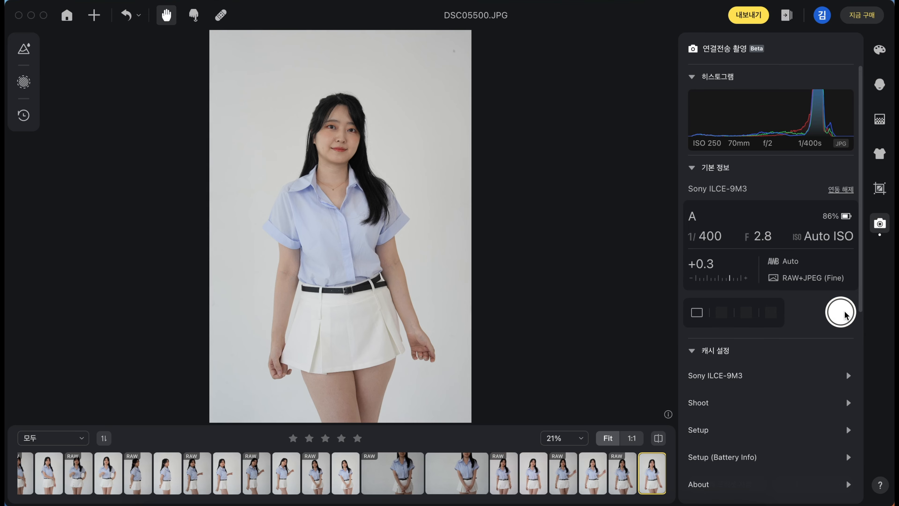
{"action": "left_click", "coordinate": [847, 314]}
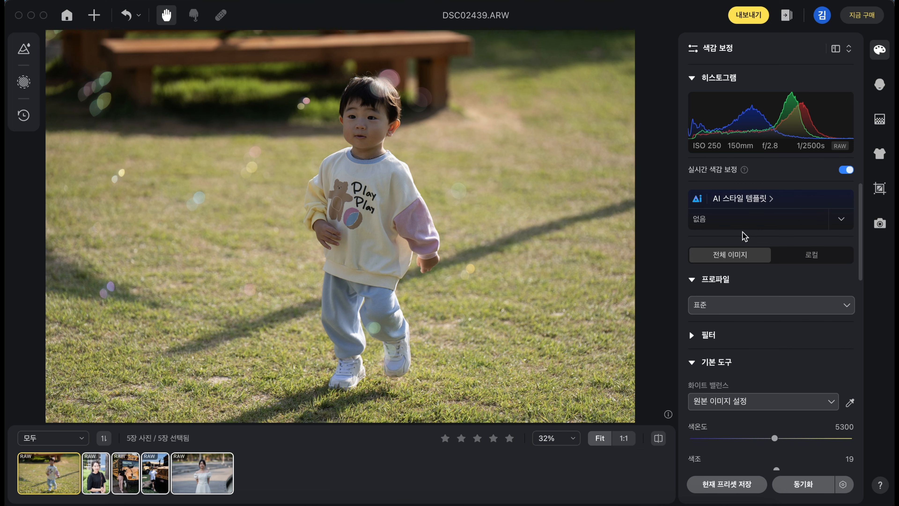
Step: Open the AI style templates (AI 스타일 템플릿) for the five selected photos and browse the available styles
{"action": "left_click", "coordinate": [737, 201]}
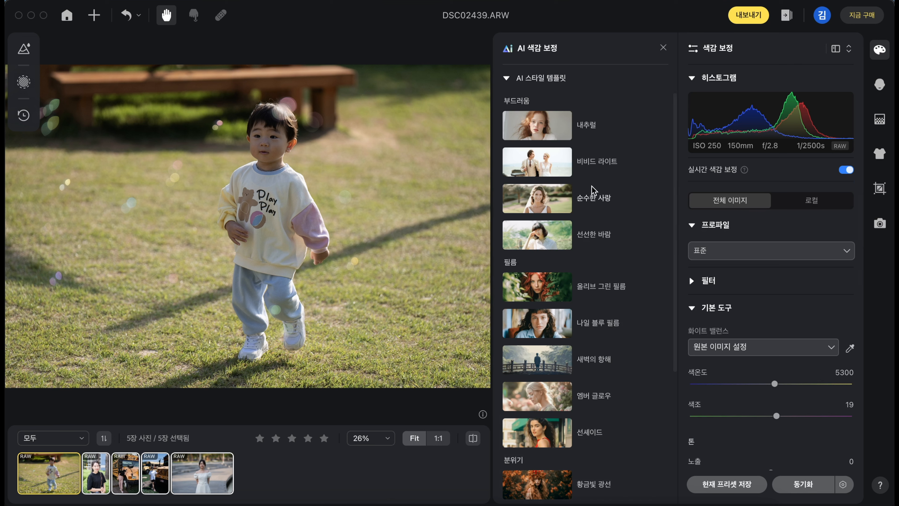
{"action": "scroll", "coordinate": [584, 238], "scroll_direction": "down", "scroll_amount": 3}
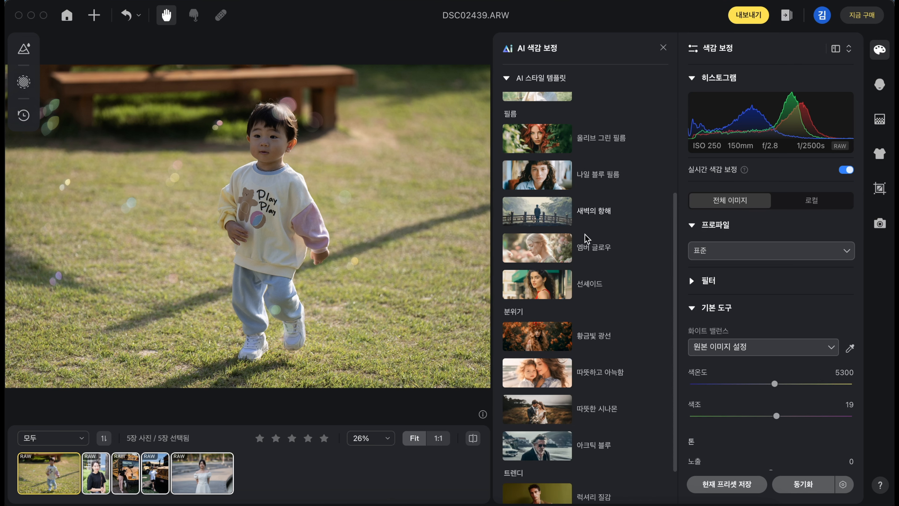
{"action": "scroll", "coordinate": [585, 237], "scroll_direction": "down", "scroll_amount": 2}
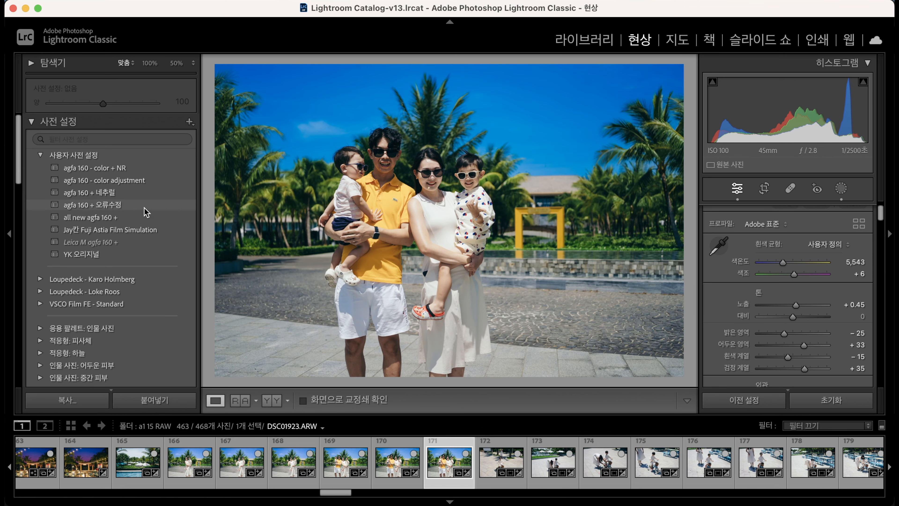
Step: In Lightroom Classic, apply the user preset "agfa 160 + 오류수정" to the family photo DSC01923.ARW
{"action": "left_click", "coordinate": [146, 205]}
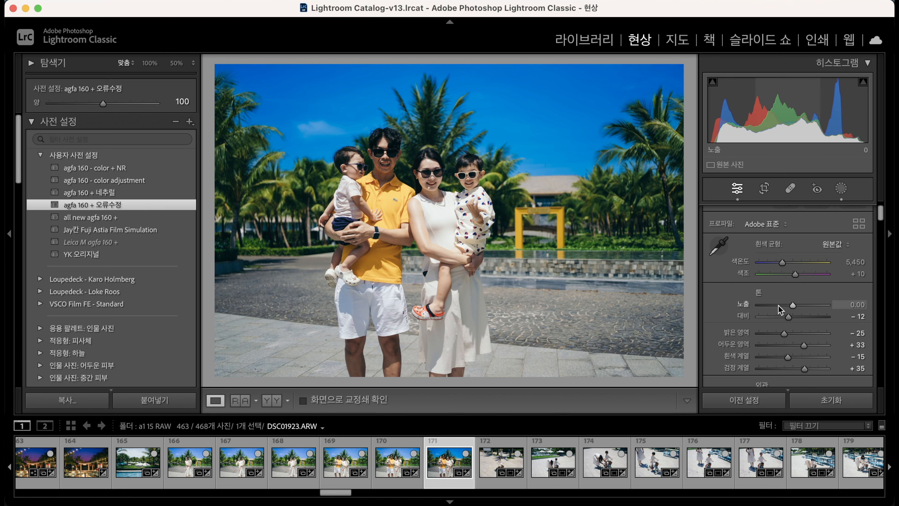
{"action": "scroll", "coordinate": [779, 309], "scroll_direction": "down", "scroll_amount": 1}
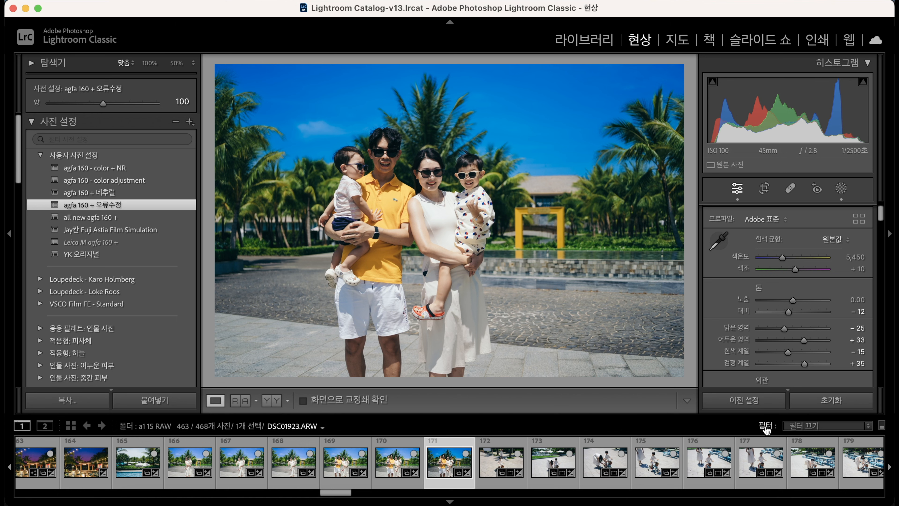
{"action": "scroll", "coordinate": [655, 474], "scroll_direction": "down", "scroll_amount": 1}
Step: Select the palm-garden portrait DSC02101.ARW and apply the same "agfa 160 + 오류수정" preset to it
{"action": "scroll", "coordinate": [655, 472], "scroll_direction": "down", "scroll_amount": 10}
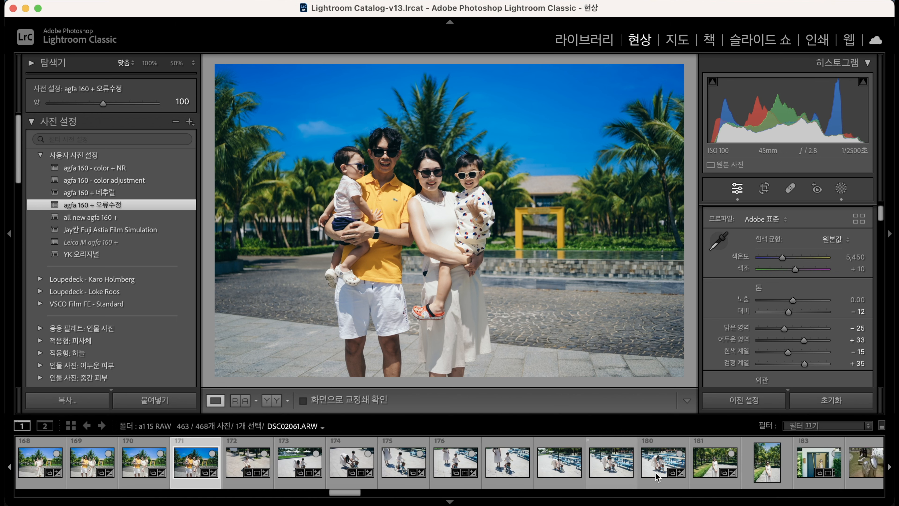
{"action": "left_click", "coordinate": [593, 467]}
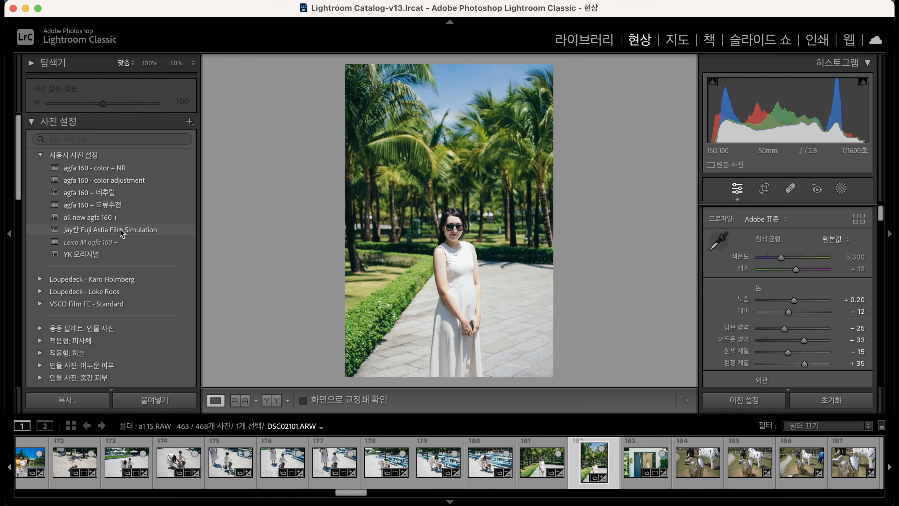
{"action": "left_click", "coordinate": [116, 205]}
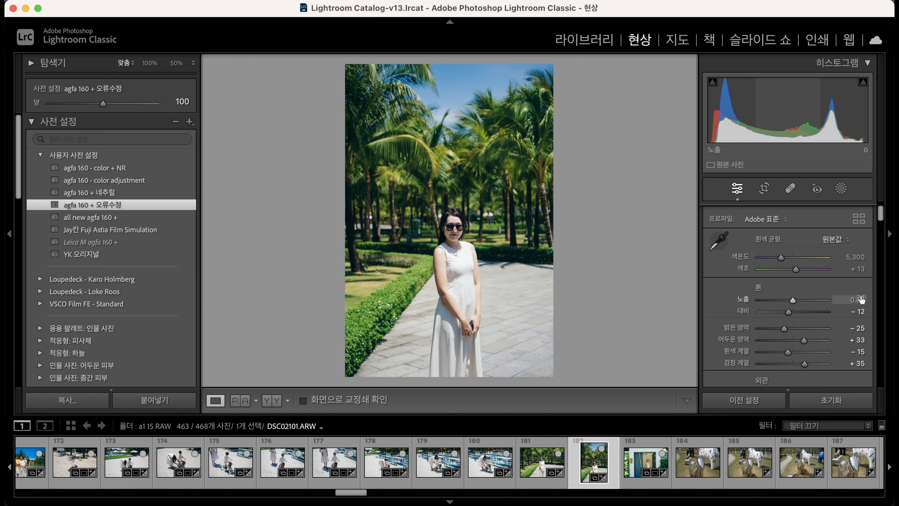
{"action": "scroll", "coordinate": [862, 315], "scroll_direction": "down", "scroll_amount": 1}
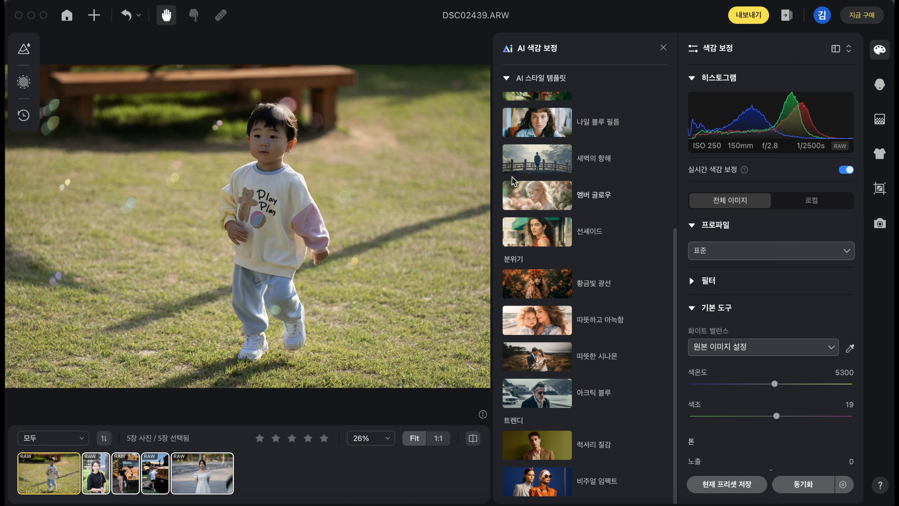
Step: Back in Evoto, review the five selected photos one by one, comparing their lighting and colours, ending on DSC06127.ARW
{"action": "left_click", "coordinate": [94, 476]}
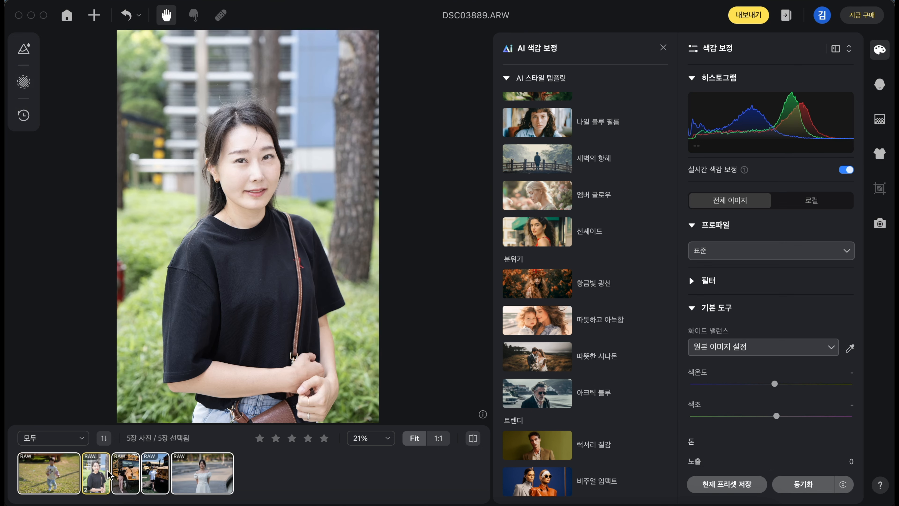
{"action": "left_click", "coordinate": [117, 475]}
{"action": "left_click", "coordinate": [143, 474]}
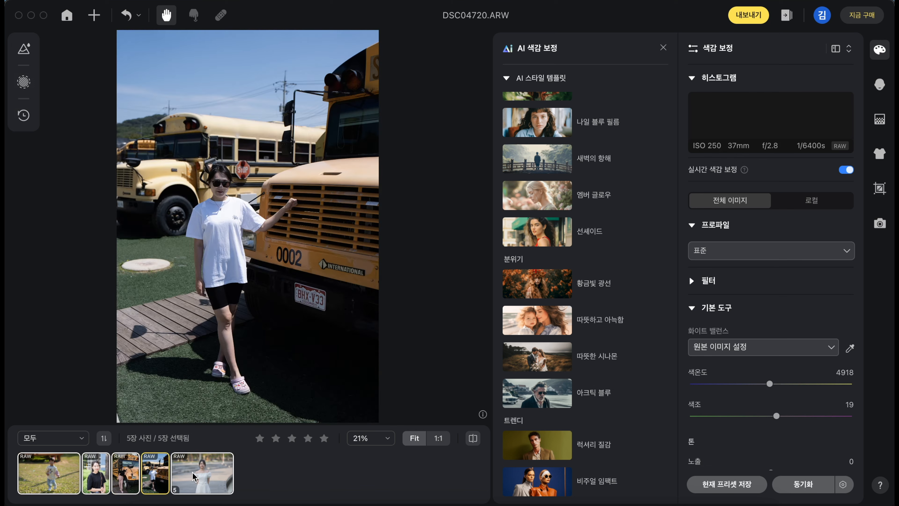
{"action": "left_click", "coordinate": [202, 473]}
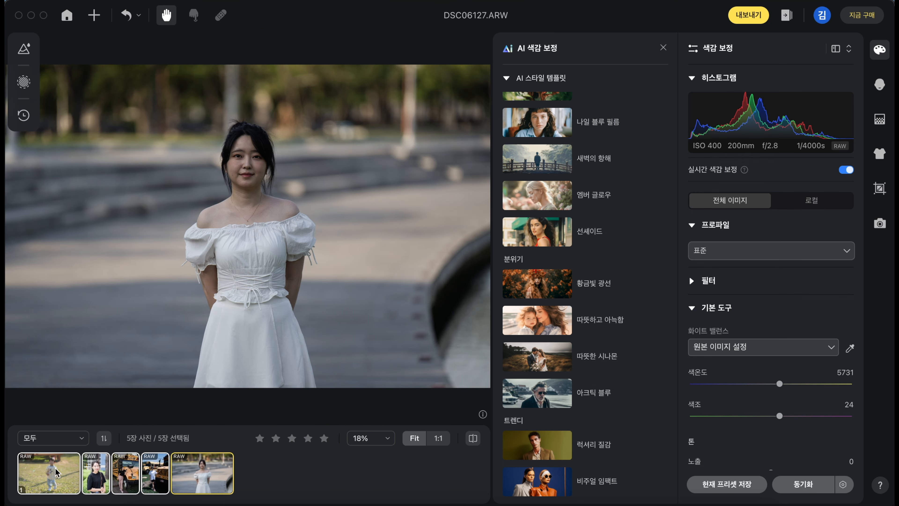
{"action": "left_click", "coordinate": [56, 472]}
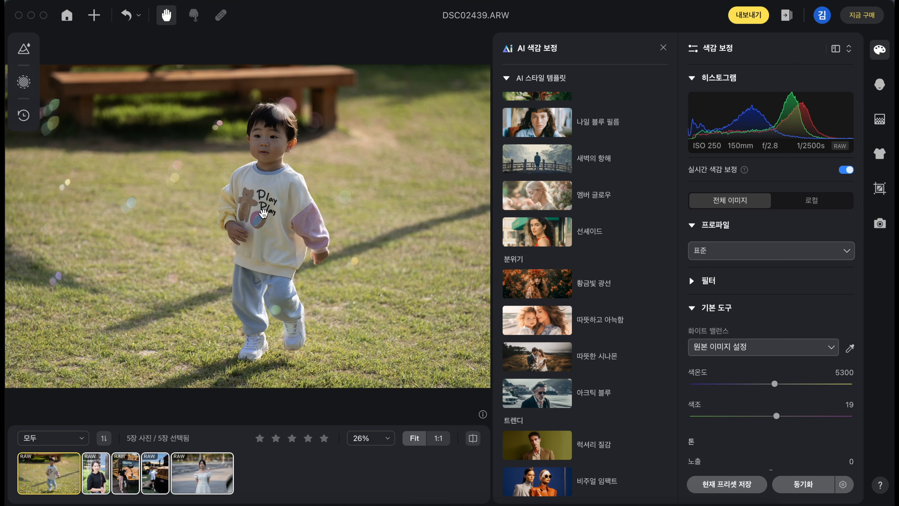
{"action": "left_click", "coordinate": [106, 473]}
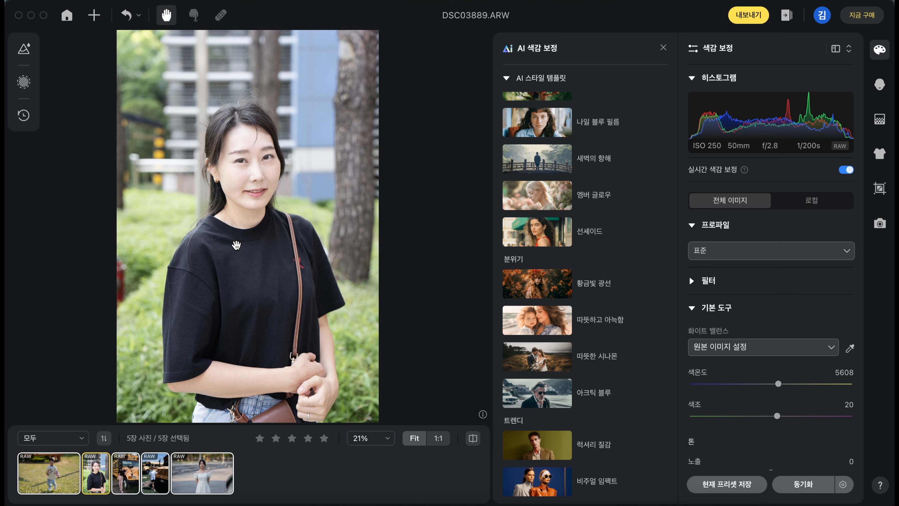
{"action": "left_click", "coordinate": [126, 471]}
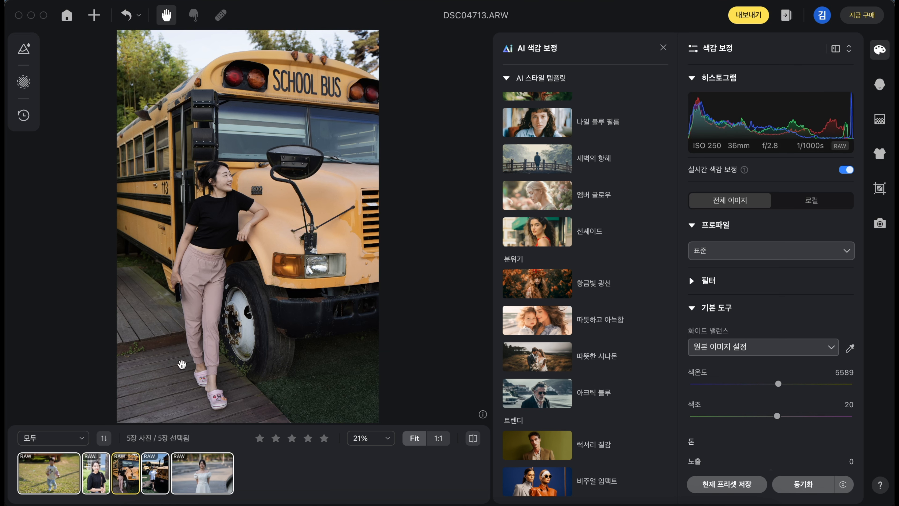
{"action": "key", "text": "Right"}
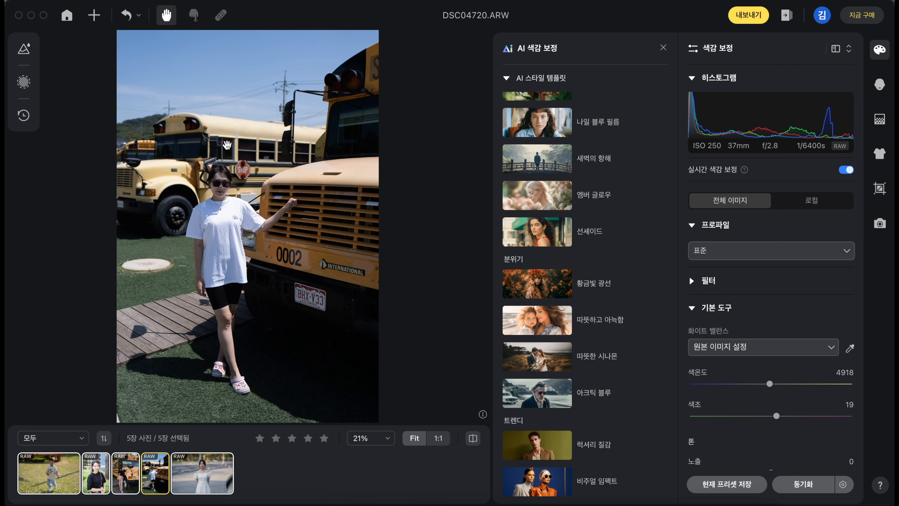
{"action": "left_click", "coordinate": [222, 459]}
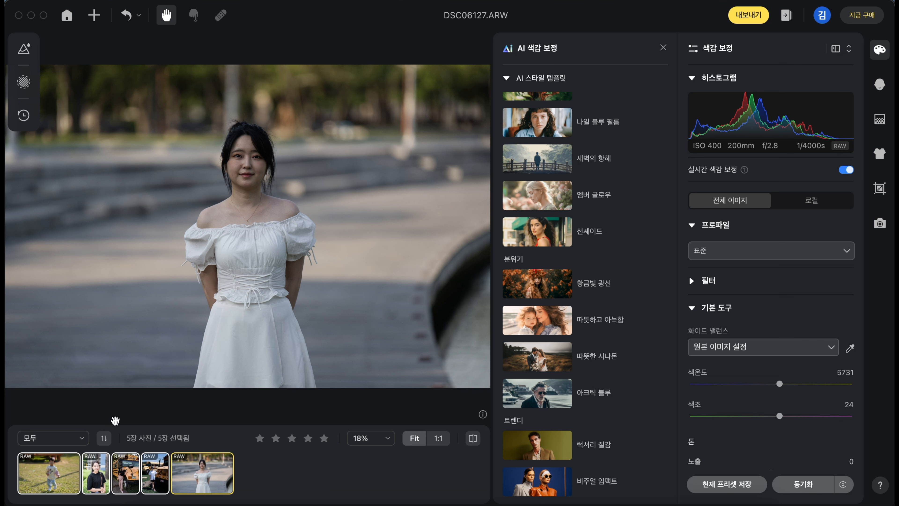
Step: Apply the 엠버 글로우 AI style template to the toddler photo DSC02439.ARW and examine the resulting tone adjustments
{"action": "left_click", "coordinate": [54, 488]}
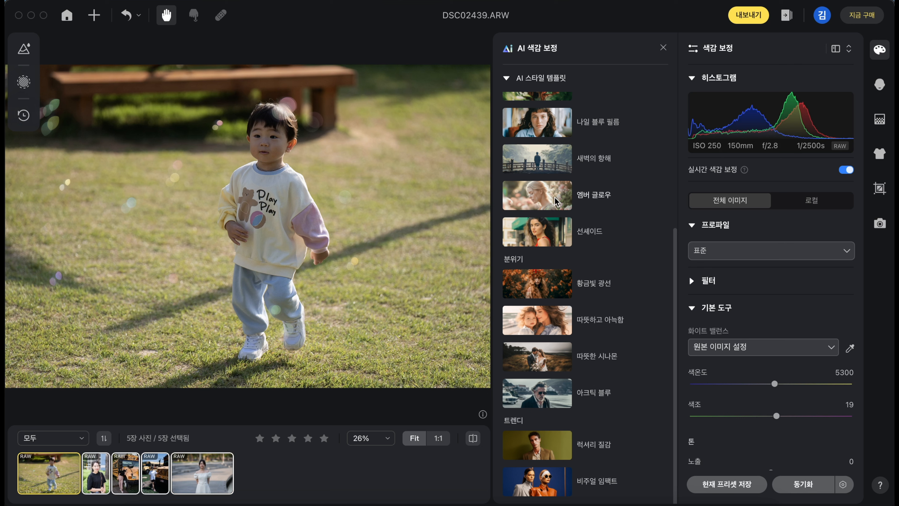
{"action": "left_click", "coordinate": [557, 202]}
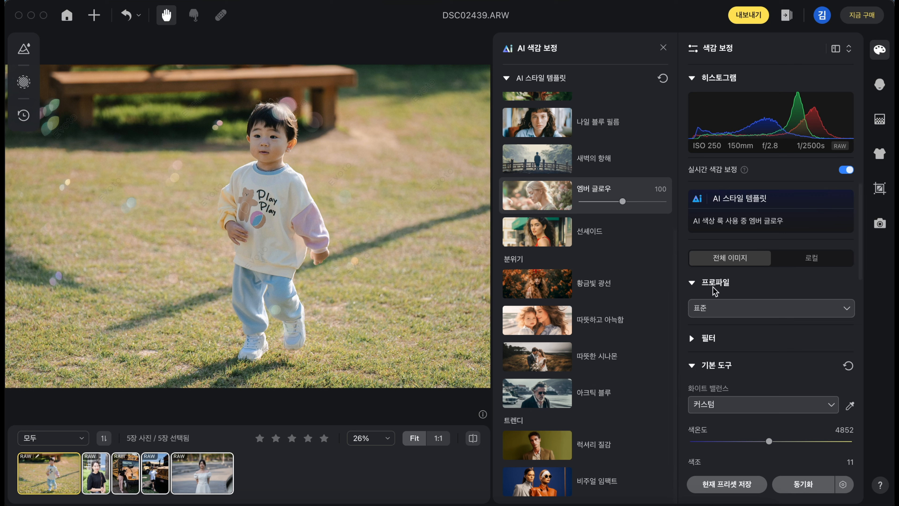
{"action": "scroll", "coordinate": [739, 311], "scroll_direction": "down", "scroll_amount": 8}
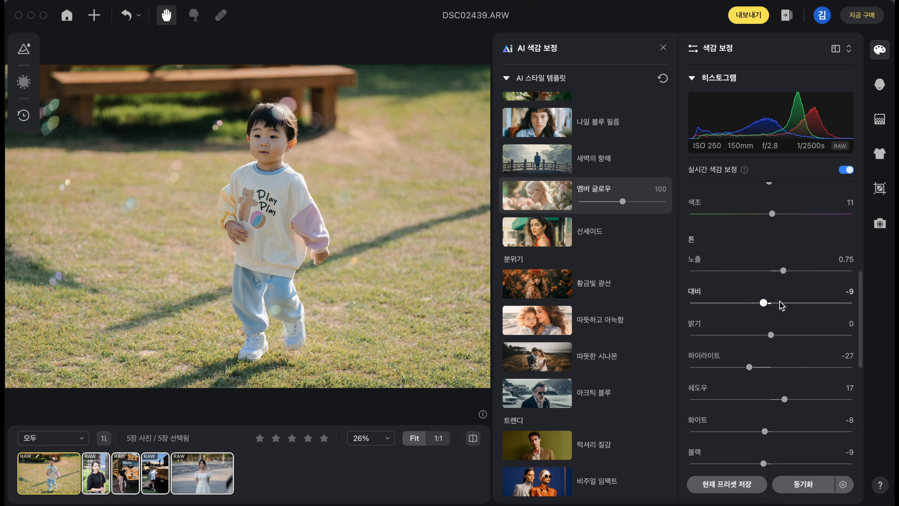
Step: Apply the 엠버 글로우 template to the portrait DSC03889.ARW and compare its exposure adjustment with that of DSC02439.ARW
{"action": "left_click", "coordinate": [94, 472]}
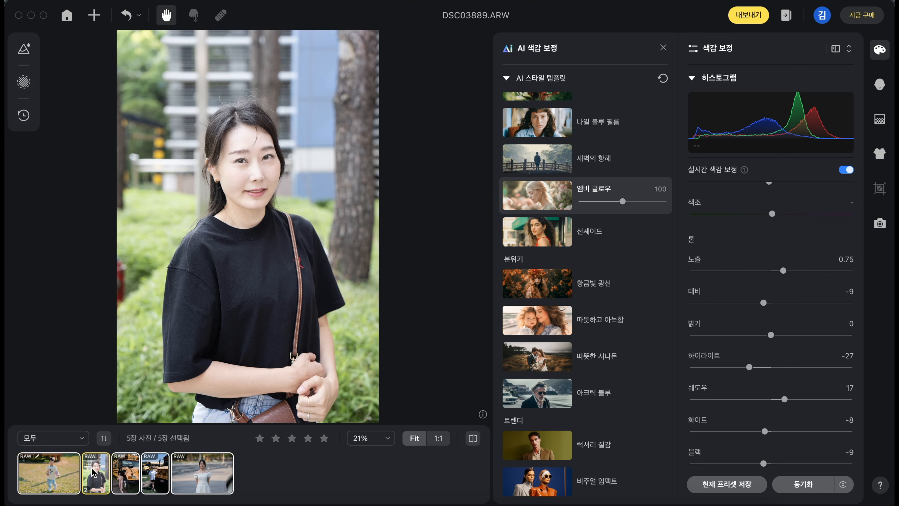
{"action": "left_click", "coordinate": [542, 204]}
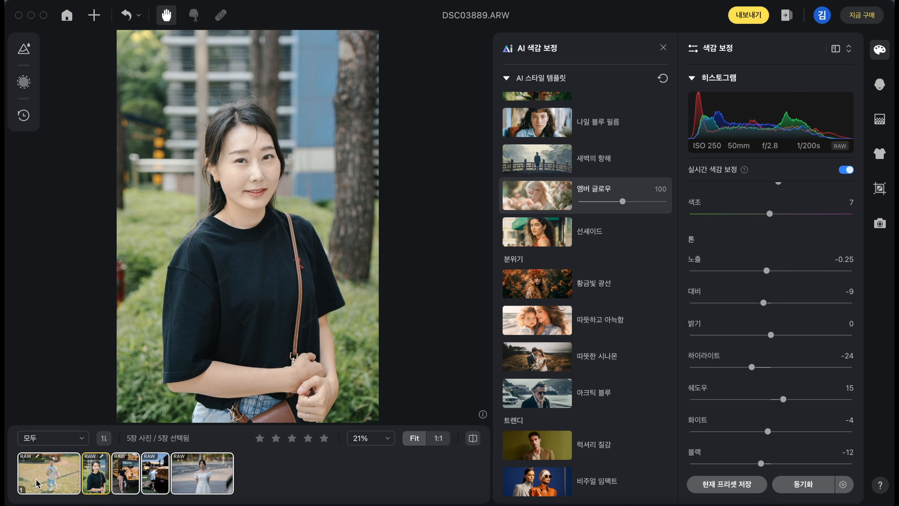
{"action": "left_click", "coordinate": [49, 474]}
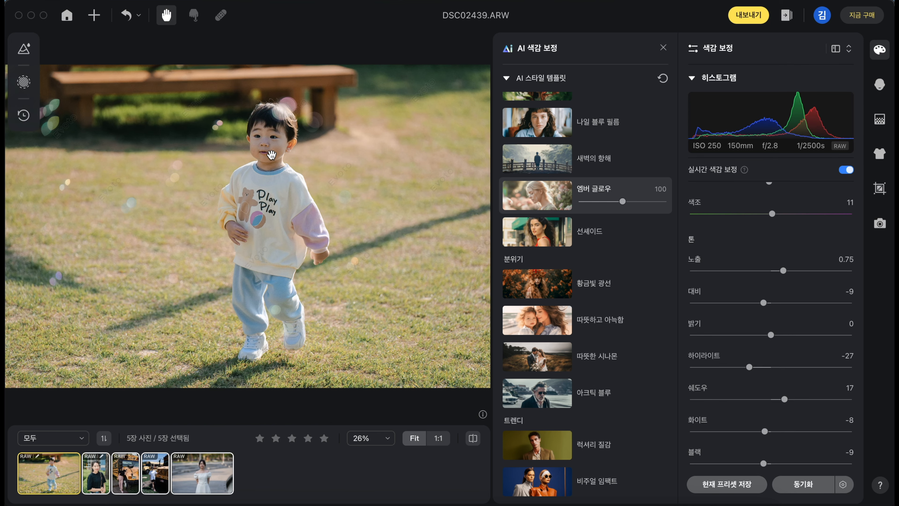
{"action": "left_click", "coordinate": [96, 473]}
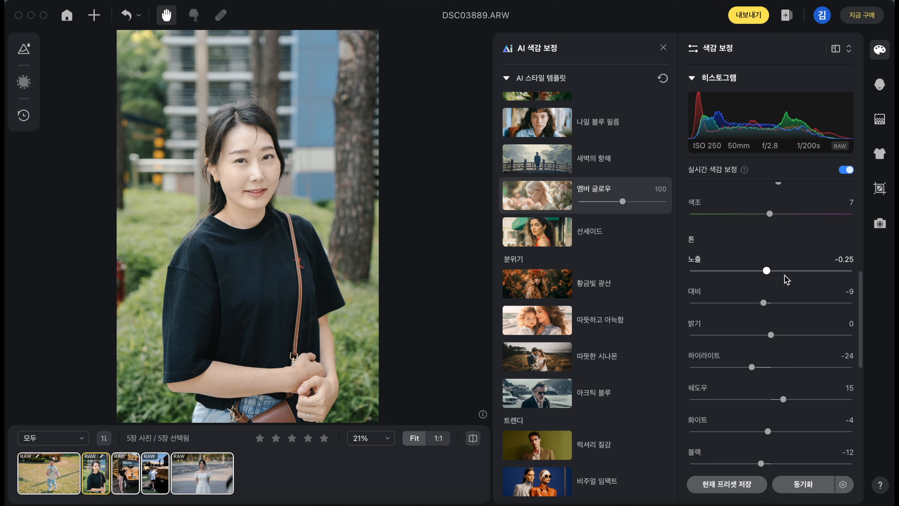
Step: Apply the 엠버 글로우 template to the school bus photos DSC04713.ARW and DSC04720.ARW and the white-dress portrait DSC06127.ARW
{"action": "left_click", "coordinate": [120, 478]}
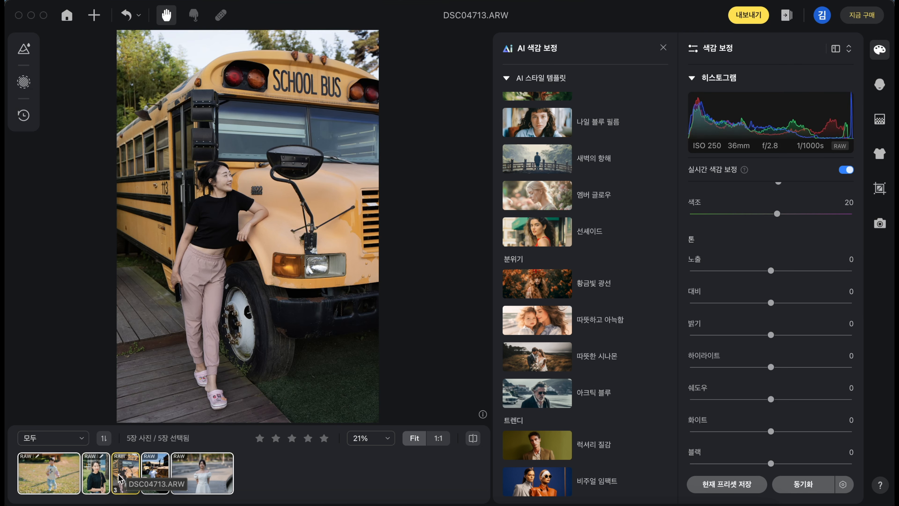
{"action": "left_click", "coordinate": [547, 202]}
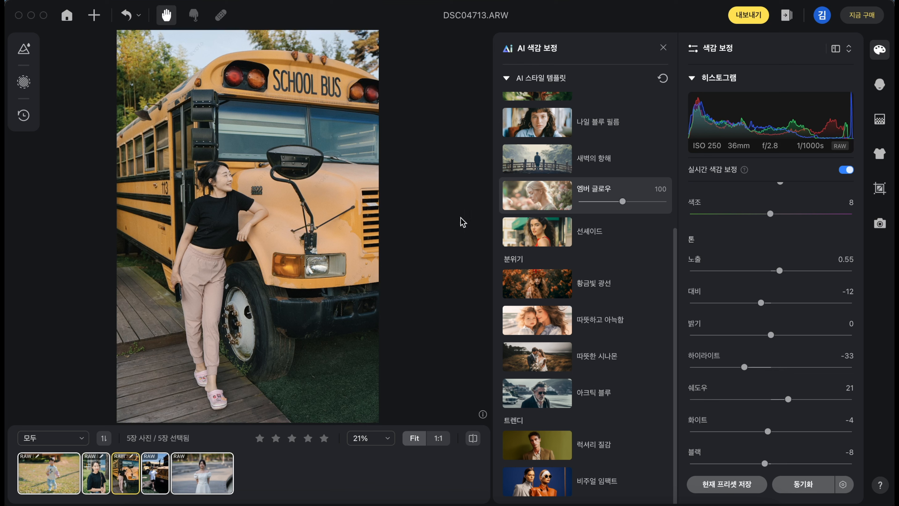
{"action": "left_click", "coordinate": [155, 474]}
{"action": "left_click", "coordinate": [548, 202]}
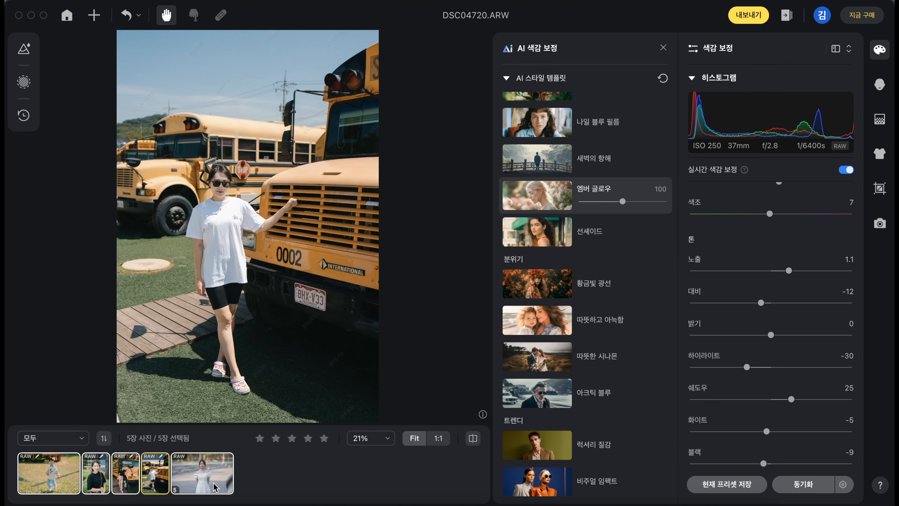
{"action": "left_click", "coordinate": [215, 488]}
{"action": "left_click", "coordinate": [549, 200]}
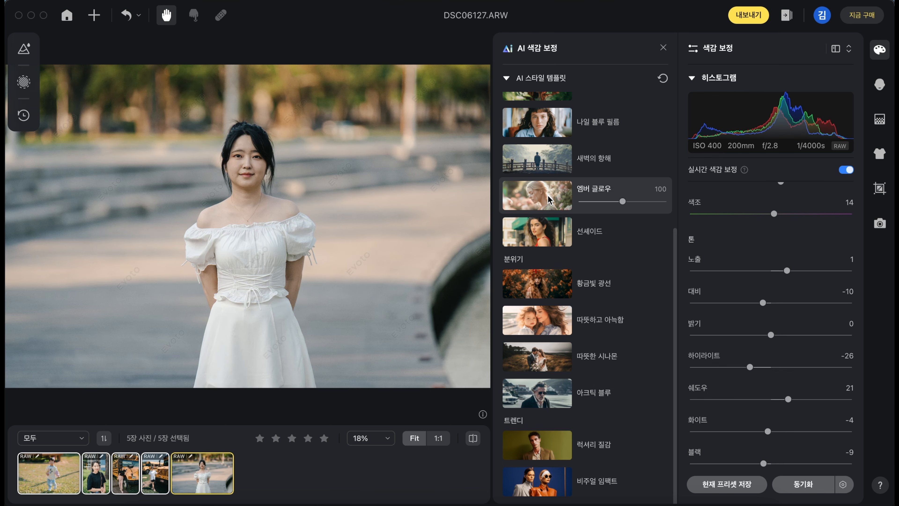
Step: Review the five photos in order to compare the colours produced by 엠버 글로우, ending on DSC06127.ARW
{"action": "left_click", "coordinate": [63, 471]}
{"action": "left_click", "coordinate": [98, 479]}
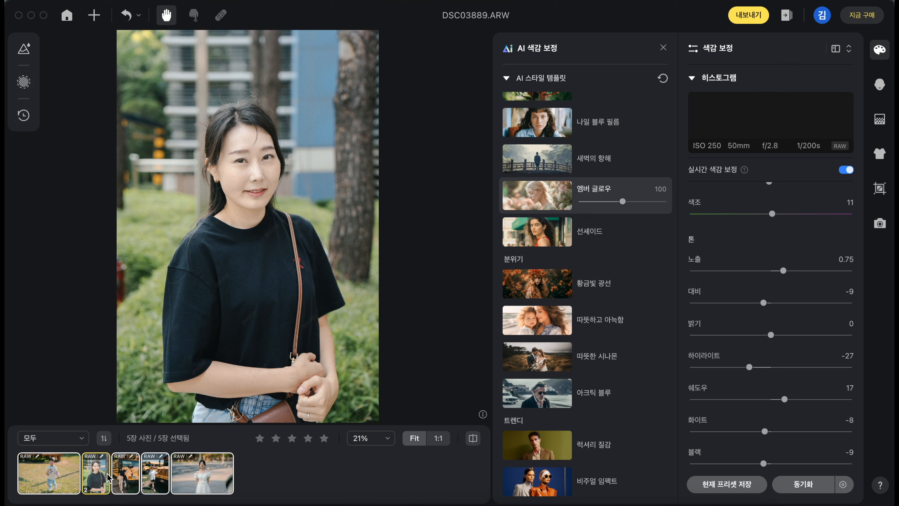
{"action": "left_click", "coordinate": [123, 476]}
{"action": "left_click", "coordinate": [164, 479]}
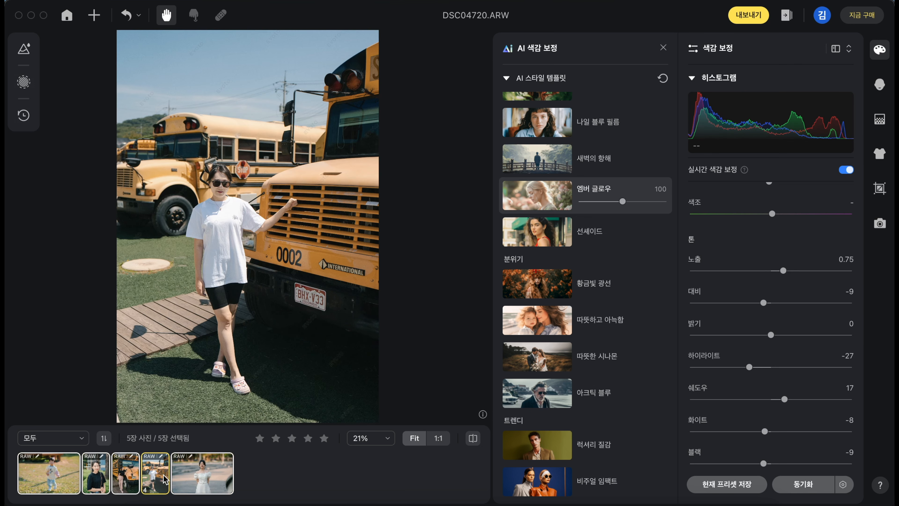
{"action": "left_click", "coordinate": [202, 473]}
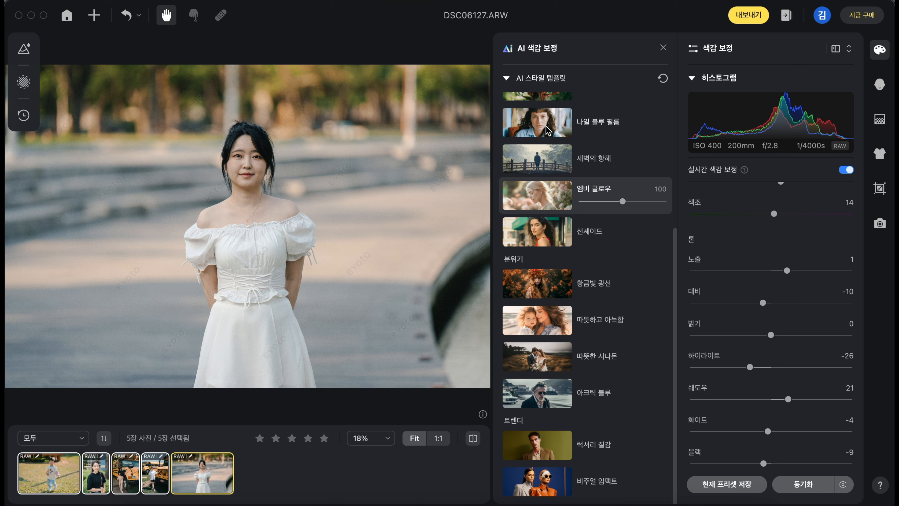
Step: Try the film styles 나일 블루 필름, 새벽의 항해 and 선셰이드 on DSC06127.ARW, returning to 엠버 글로우
{"action": "left_click", "coordinate": [548, 131]}
{"action": "left_click", "coordinate": [549, 161]}
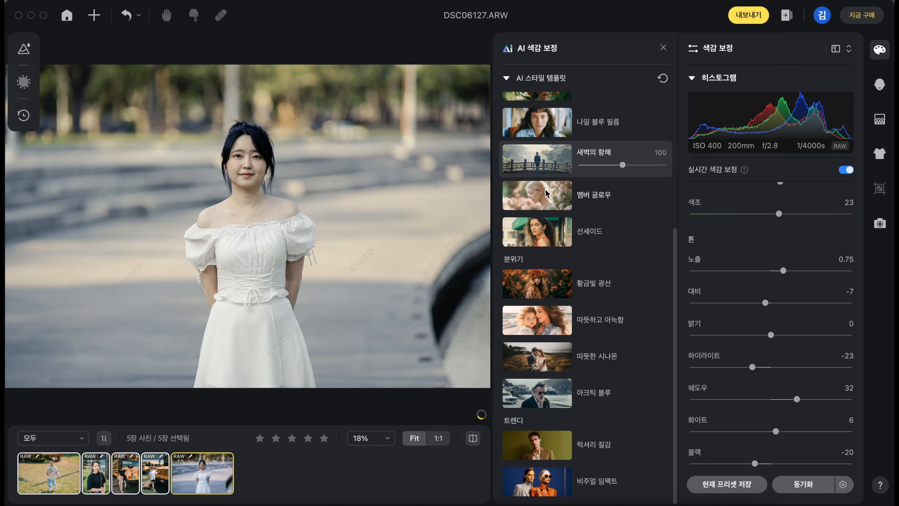
{"action": "left_click", "coordinate": [547, 199]}
{"action": "left_click", "coordinate": [548, 229]}
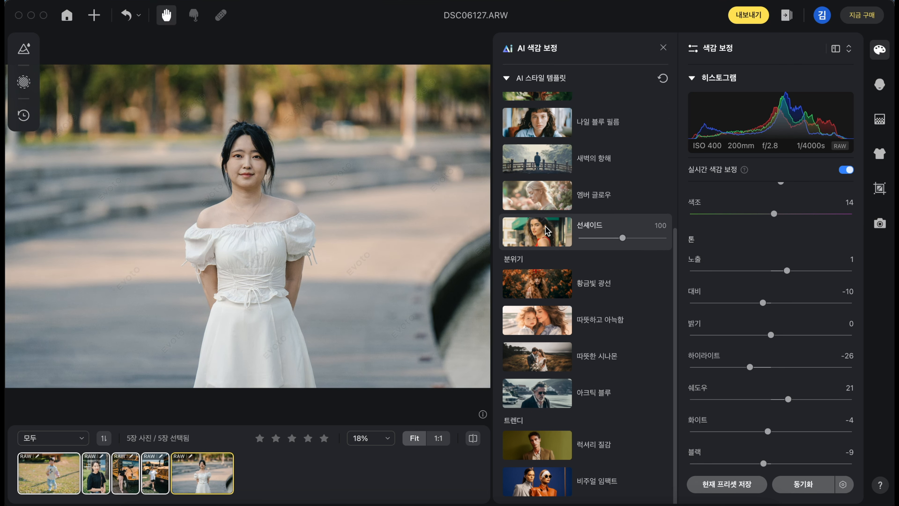
{"action": "left_click", "coordinate": [553, 196]}
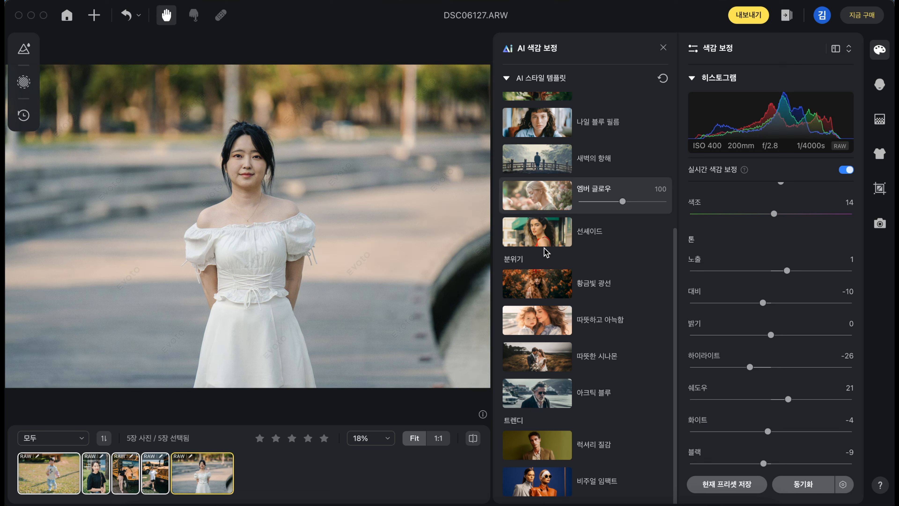
Step: Try the styles 황금빛 광선, 따뜻하고 아늑함, 따뜻한 시나몬, 아크틱 블루 and 럭셔리 질감 on DSC06127.ARW, then restore 엠버 글로우
{"action": "left_click", "coordinate": [548, 284]}
{"action": "left_click", "coordinate": [548, 324]}
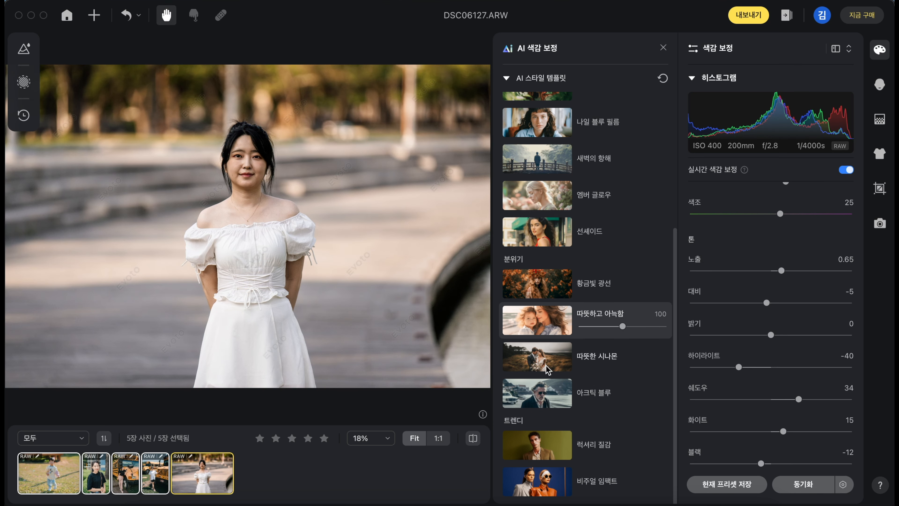
{"action": "left_click", "coordinate": [547, 357]}
{"action": "left_click", "coordinate": [545, 401]}
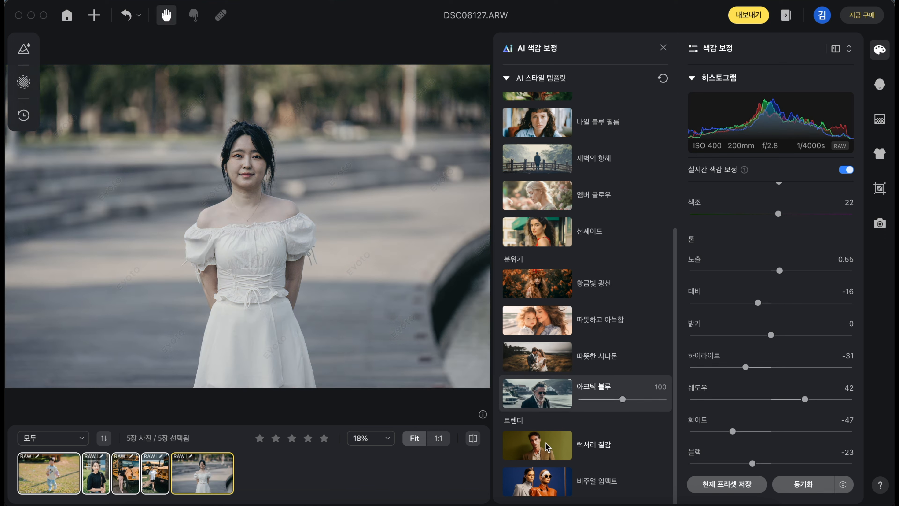
{"action": "left_click", "coordinate": [546, 444]}
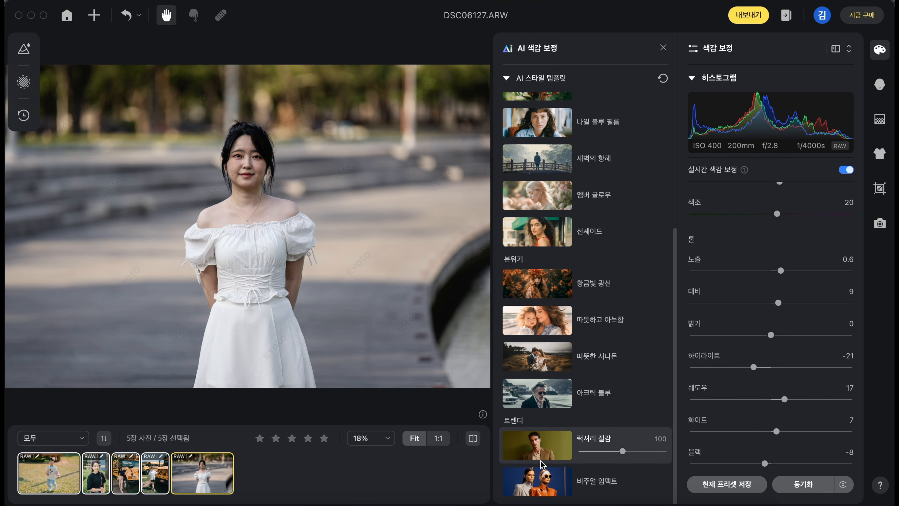
{"action": "left_click", "coordinate": [536, 189]}
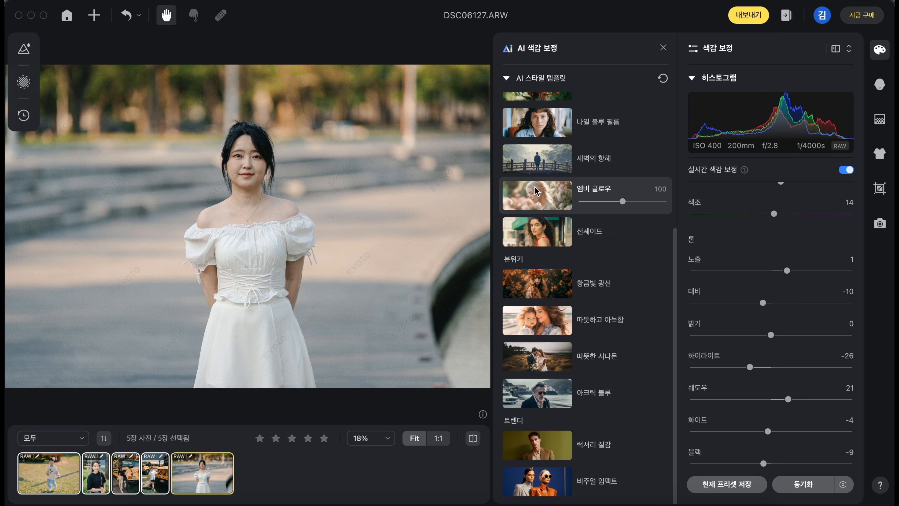
Step: Review the styled photos in reverse order from DSC04720.ARW back to the toddler photo DSC02439.ARW
{"action": "left_click", "coordinate": [152, 482]}
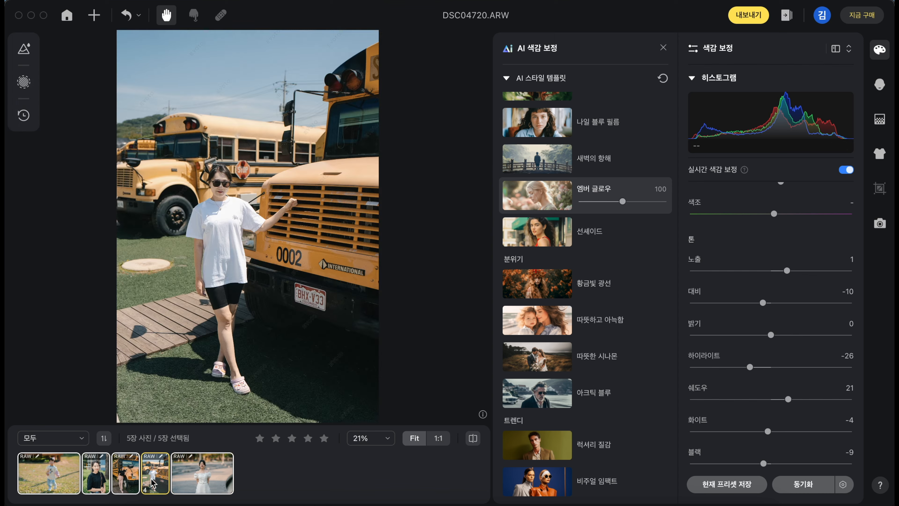
{"action": "left_click", "coordinate": [125, 484]}
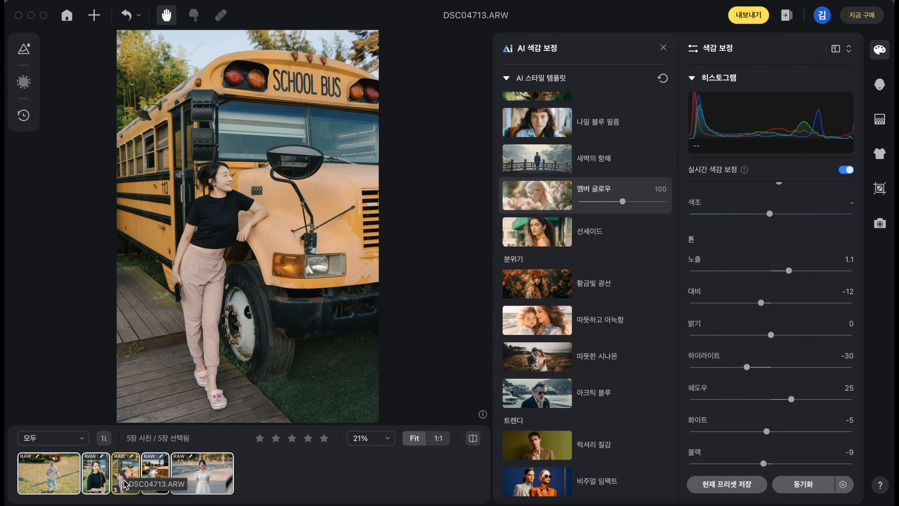
{"action": "left_click", "coordinate": [101, 480]}
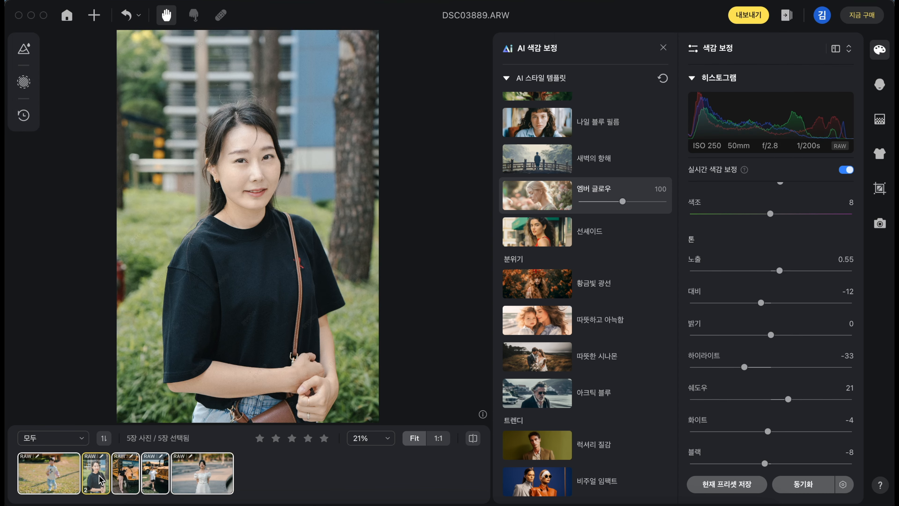
{"action": "left_click", "coordinate": [56, 472]}
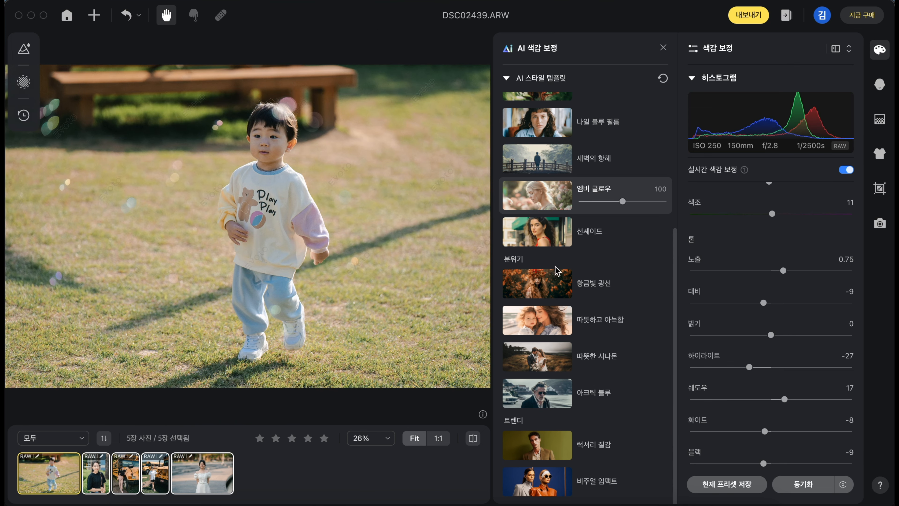
Step: Try the soft (부드러움) styles 내추럴, 비비드 라이트, 순수한 사랑 and 선선한 바람 on DSC02439.ARW
{"action": "scroll", "coordinate": [564, 319], "scroll_direction": "up", "scroll_amount": 6}
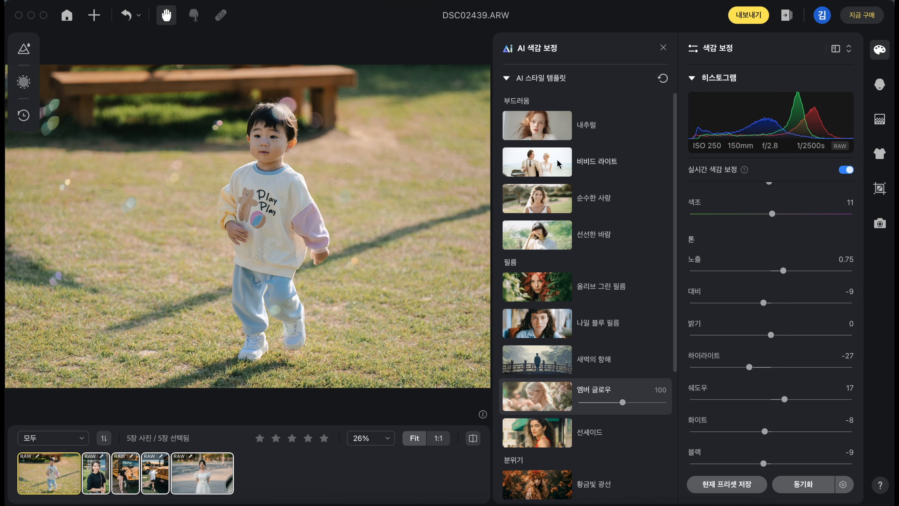
{"action": "left_click", "coordinate": [552, 132]}
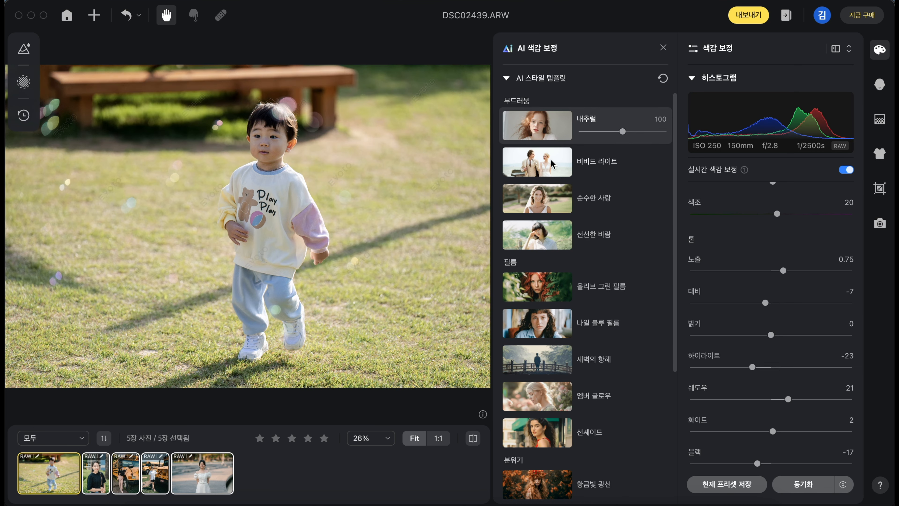
{"action": "left_click", "coordinate": [552, 164]}
{"action": "left_click", "coordinate": [549, 199]}
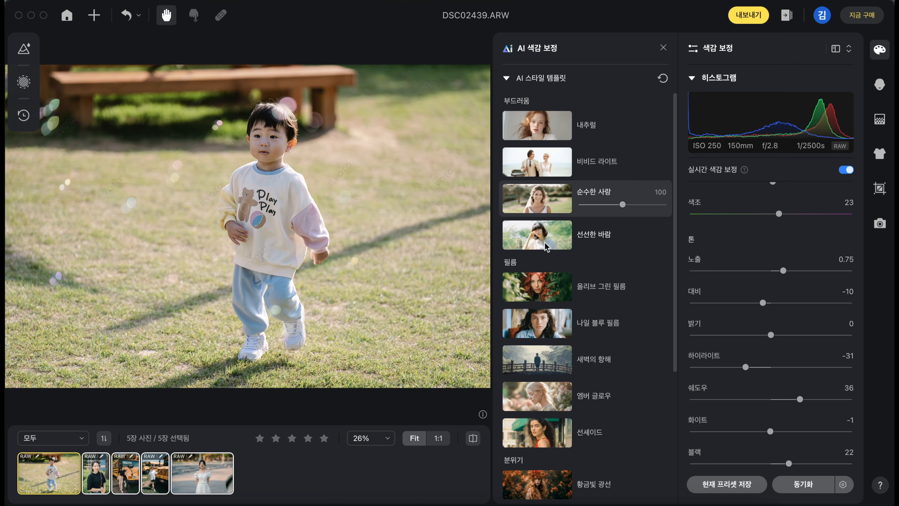
{"action": "left_click", "coordinate": [547, 246]}
Step: Try the film styles 올리브 그린 필름 and 나일 블루 필름 on DSC02439.ARW, settling on 새벽의 항해
{"action": "left_click", "coordinate": [542, 290]}
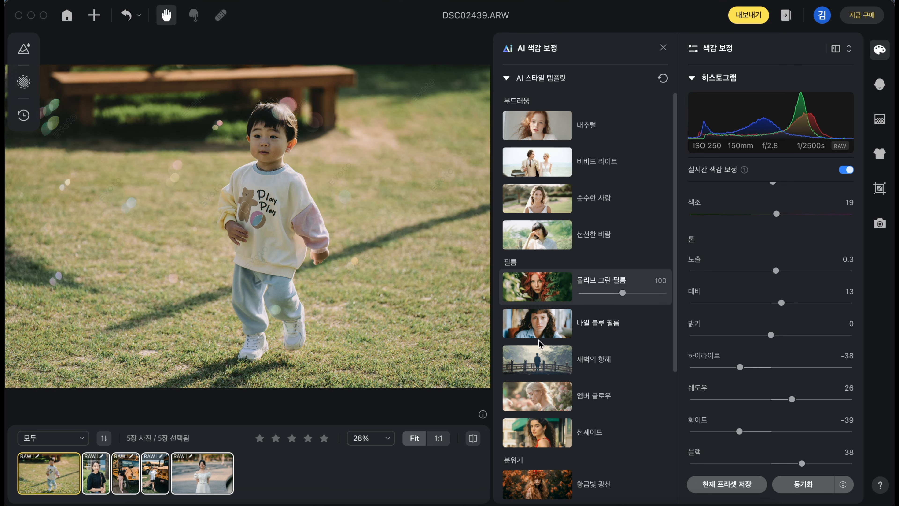
{"action": "left_click", "coordinate": [539, 338]}
{"action": "left_click", "coordinate": [542, 361]}
{"action": "scroll", "coordinate": [547, 304], "scroll_direction": "down", "scroll_amount": 6}
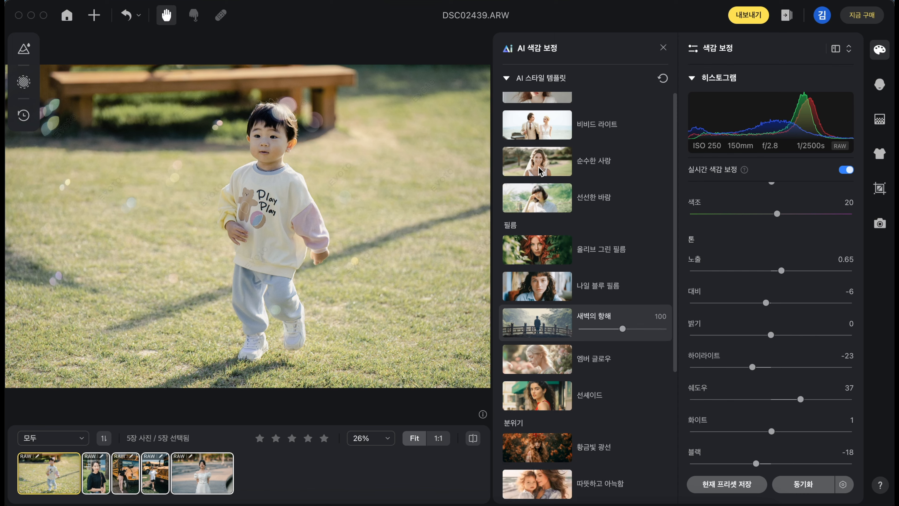
{"action": "scroll", "coordinate": [551, 244], "scroll_direction": "up", "scroll_amount": 5}
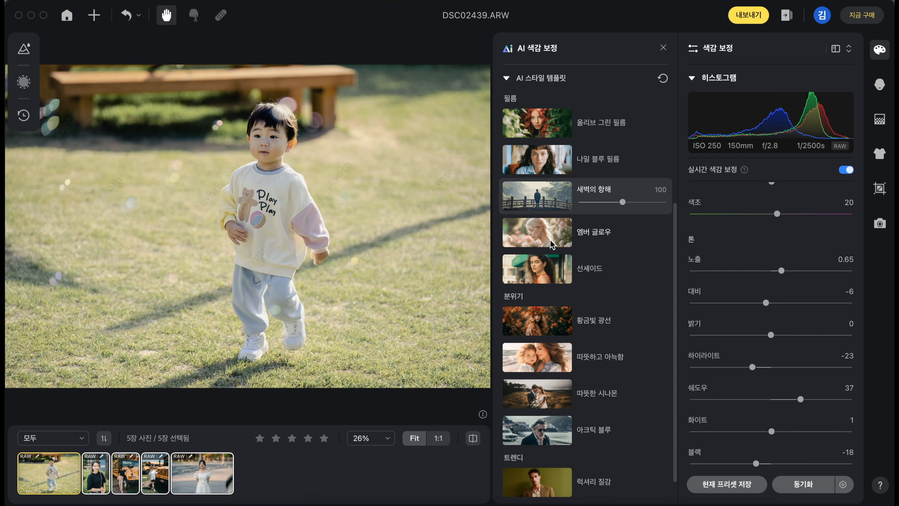